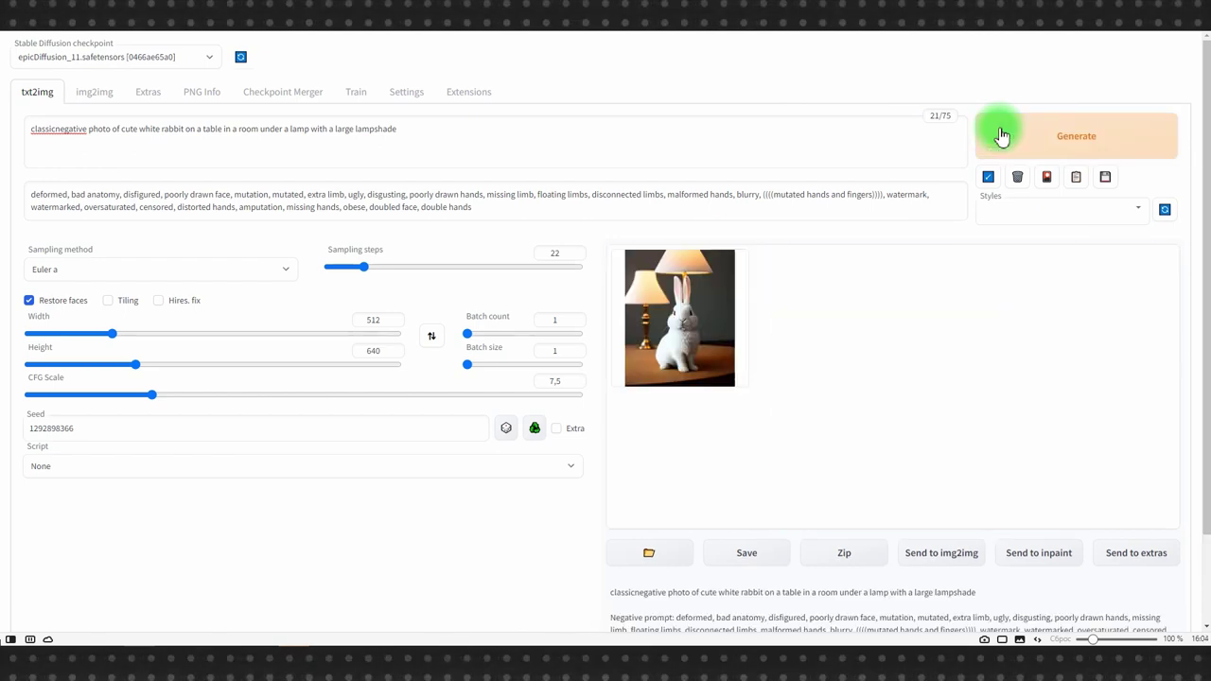
# View the generated white rabbit image enlarged and close the full-size preview.
pyautogui.click(688, 317)
pyautogui.click(882, 352)
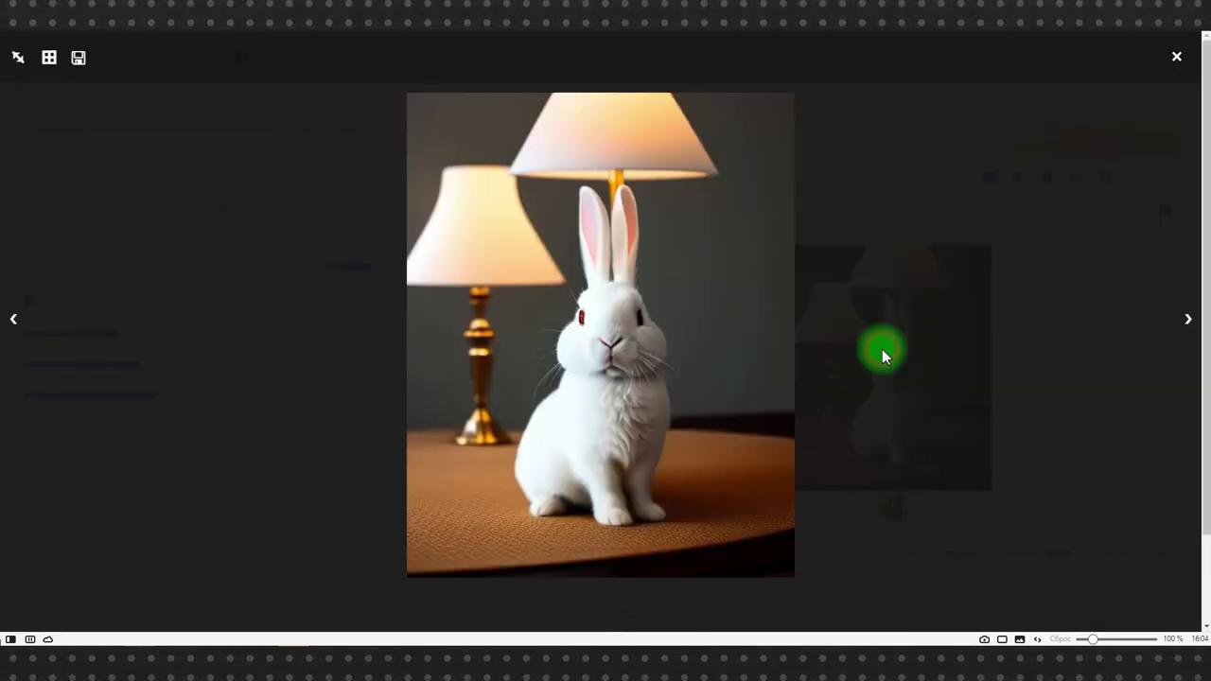
pyautogui.click(1175, 57)
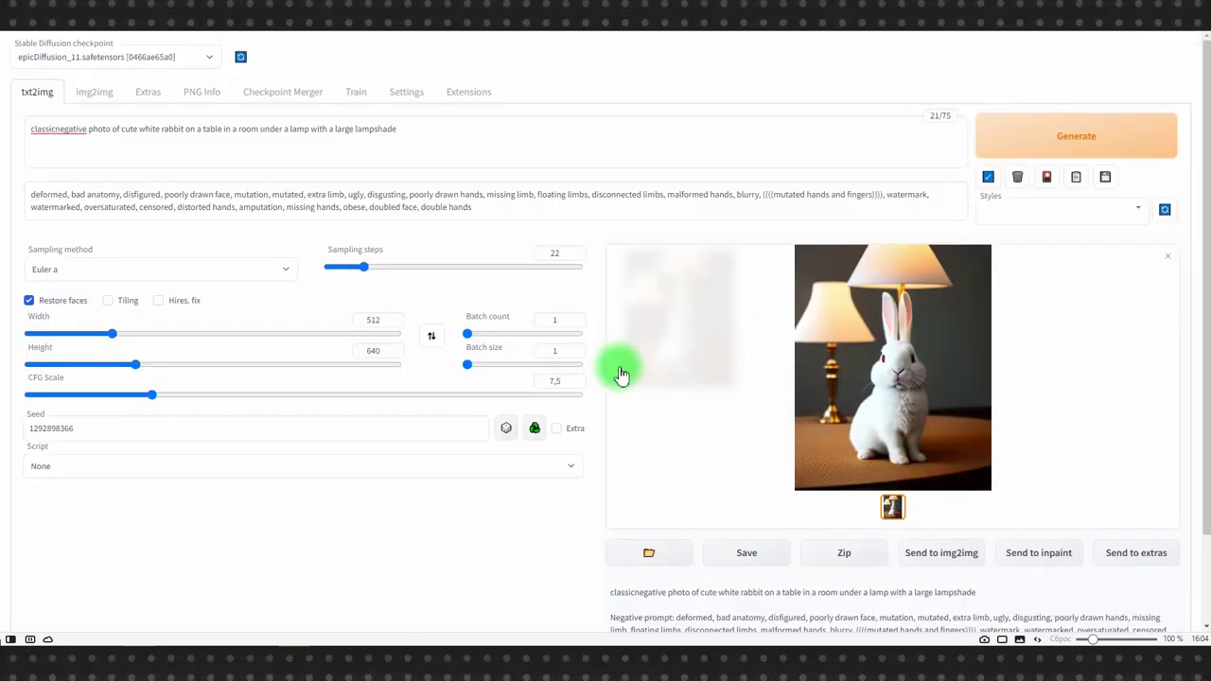
# Generate the rabbit prompt with a batch count of 3 and view one of the results enlarged.
pyautogui.moveTo(467, 333); pyautogui.dragTo(469, 333)
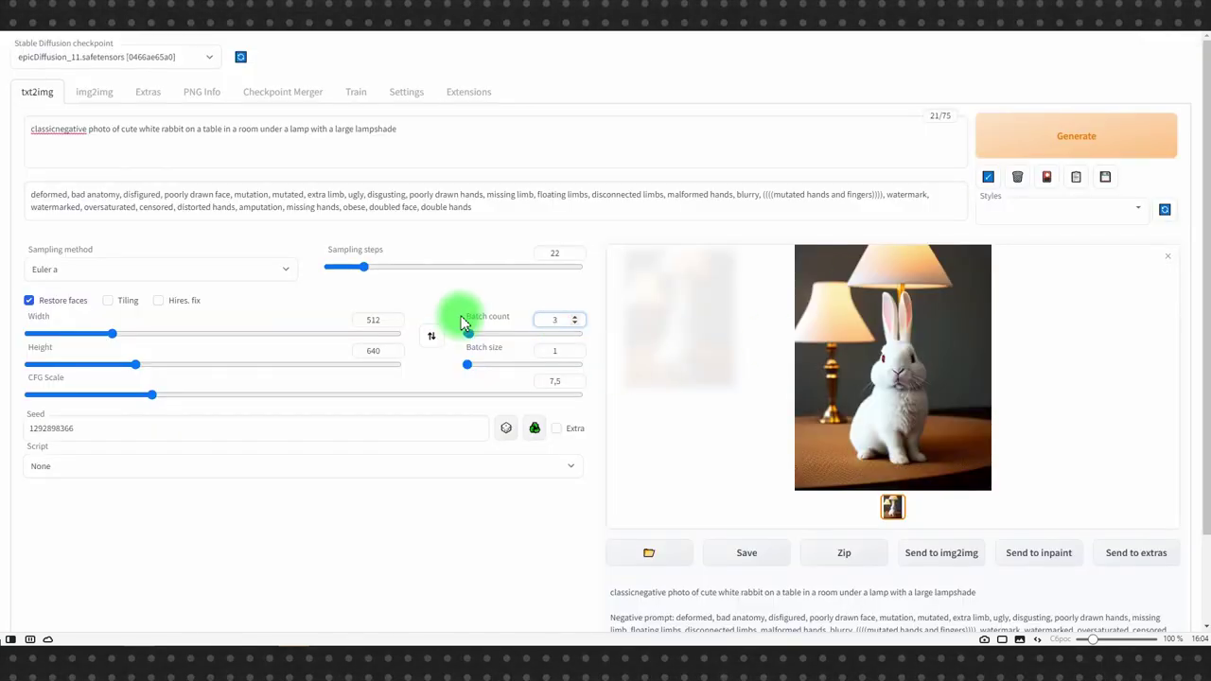
pyautogui.click(1040, 141)
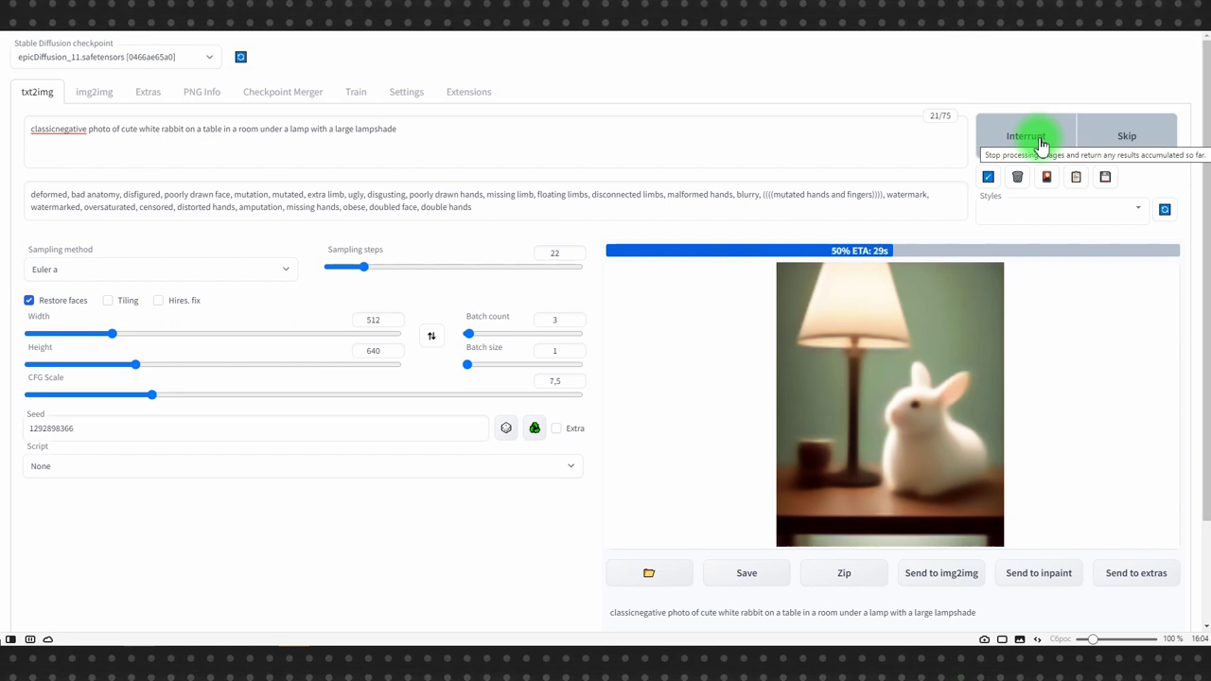
pyautogui.click(891, 511)
pyautogui.click(899, 386)
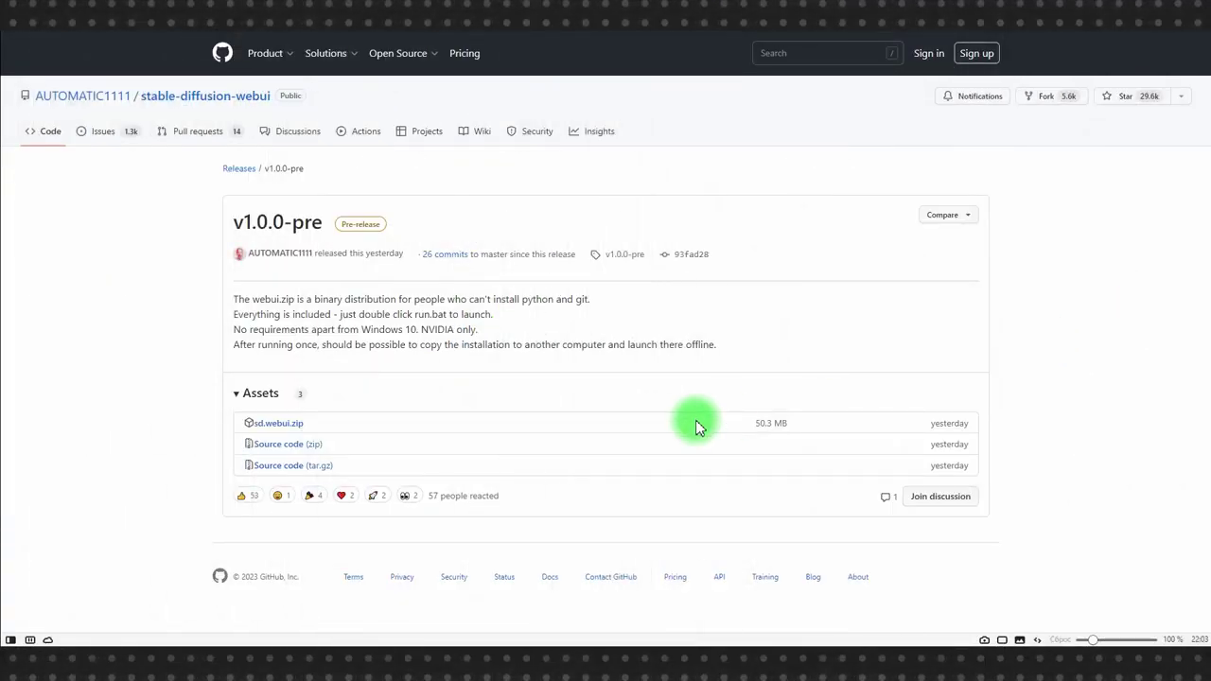
# Download sd.webui.zip from the stable-diffusion-webui v1.0.0-pre release page and save the file.
pyautogui.click(282, 424)
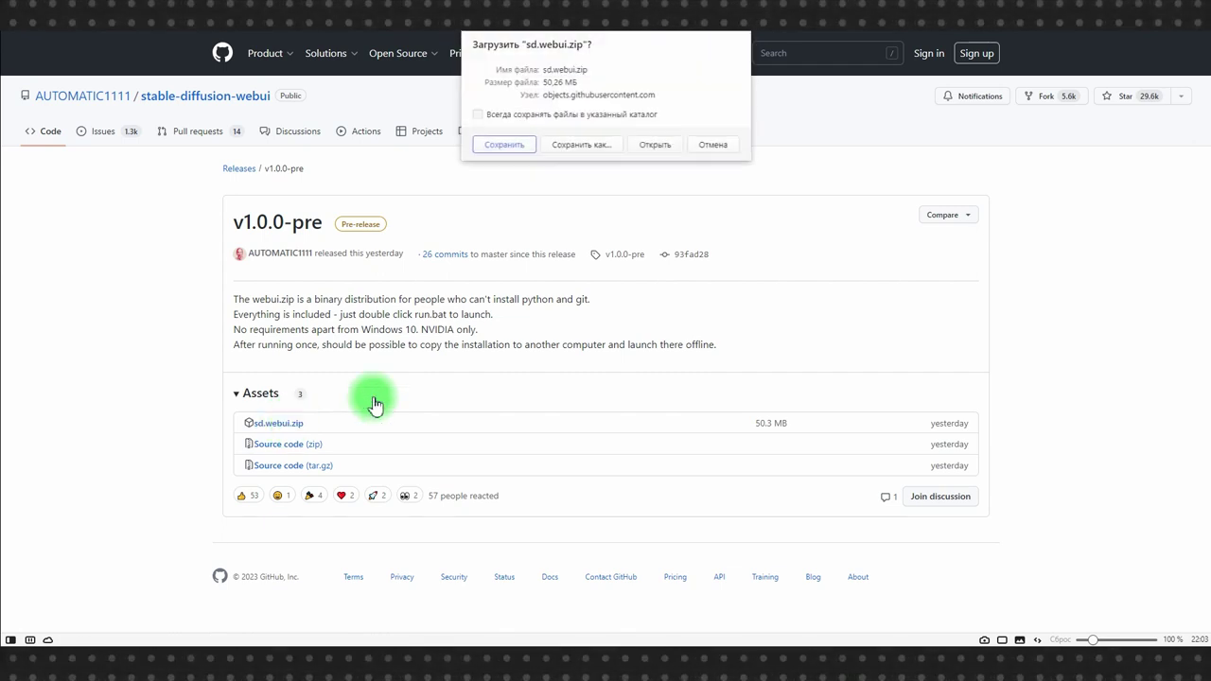
pyautogui.click(502, 145)
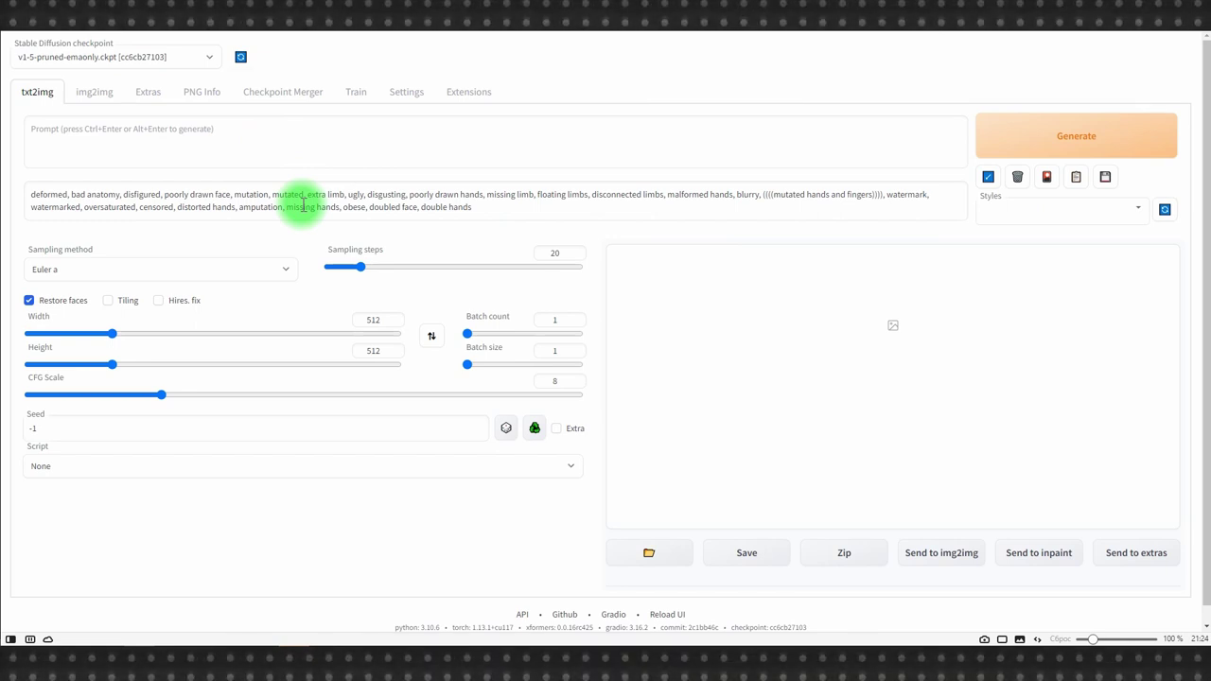
# Examine the available sampling methods and scripts for txt2img, and the Settings and Train pages.
pyautogui.click(252, 270)
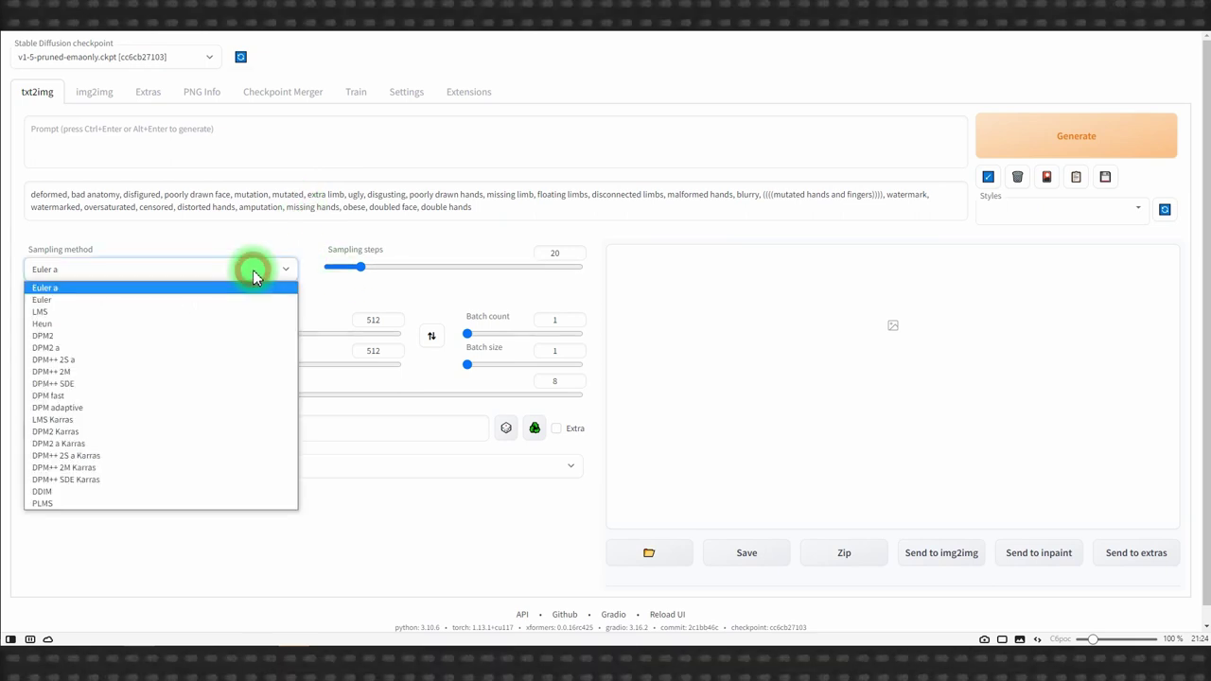
pyautogui.click(253, 270)
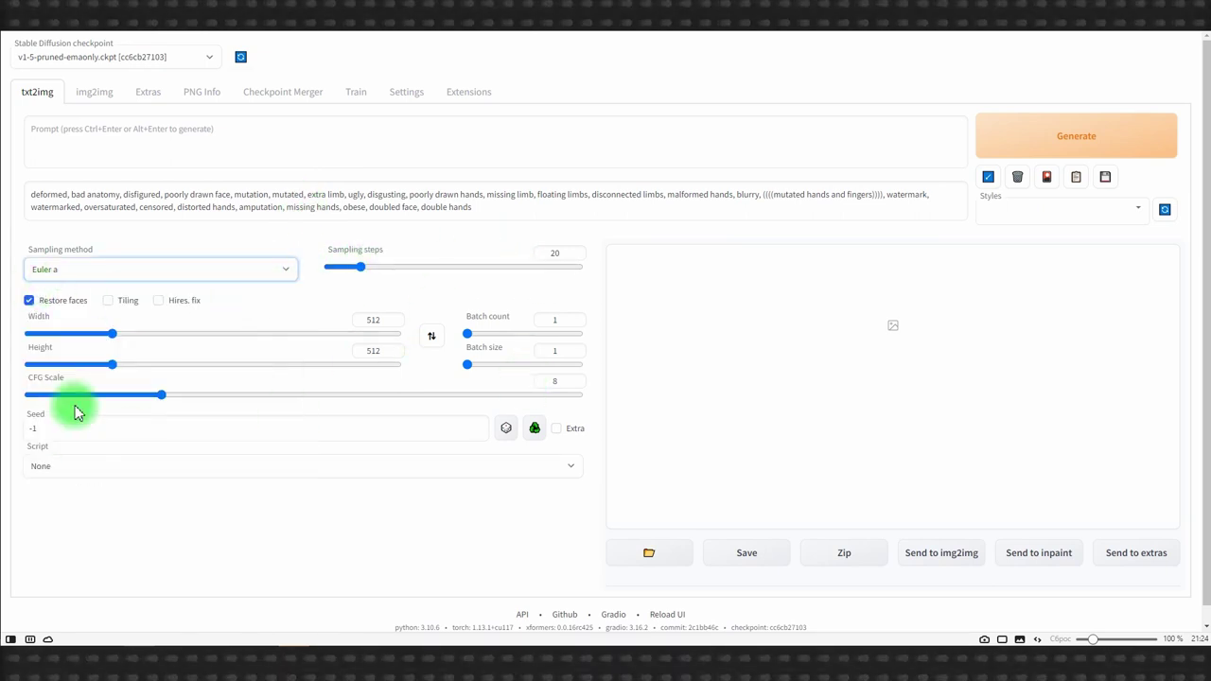
pyautogui.click(568, 466)
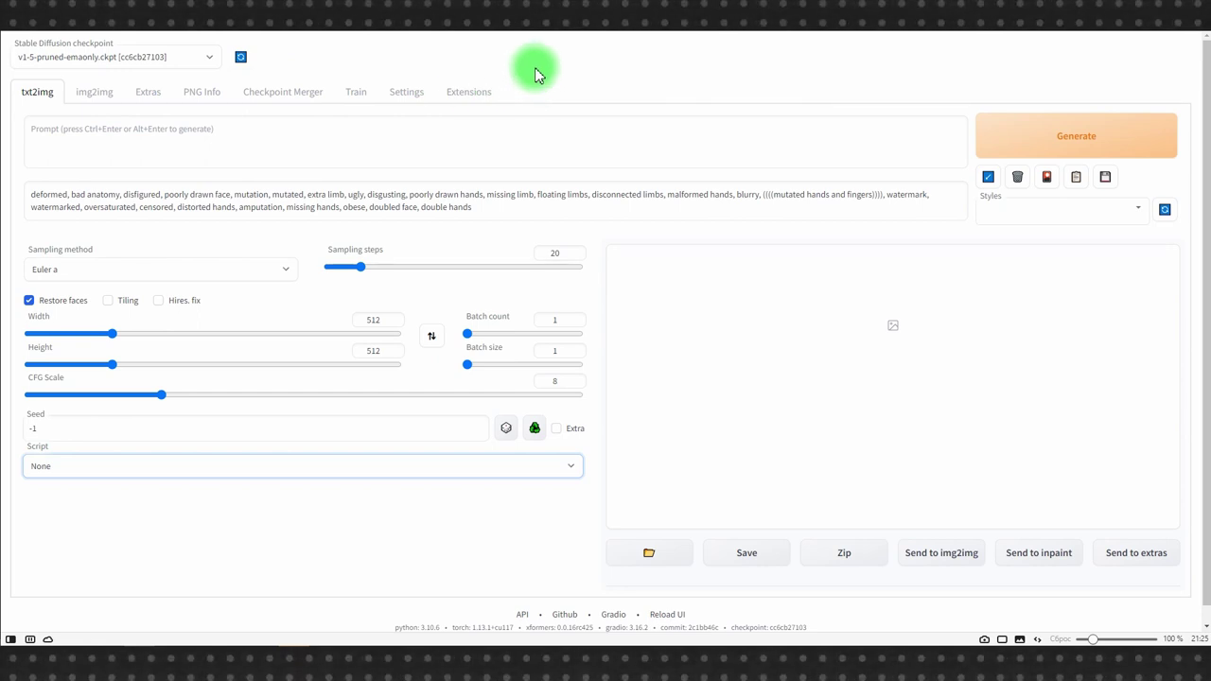
pyautogui.click(409, 92)
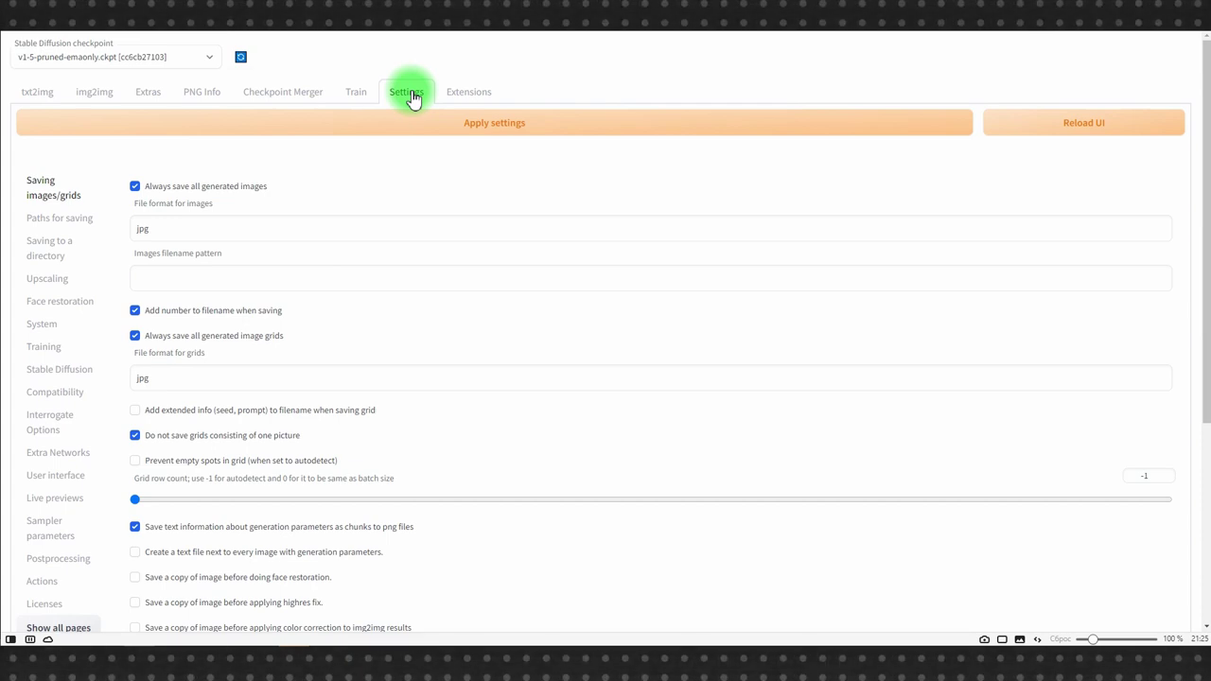
pyautogui.click(357, 92)
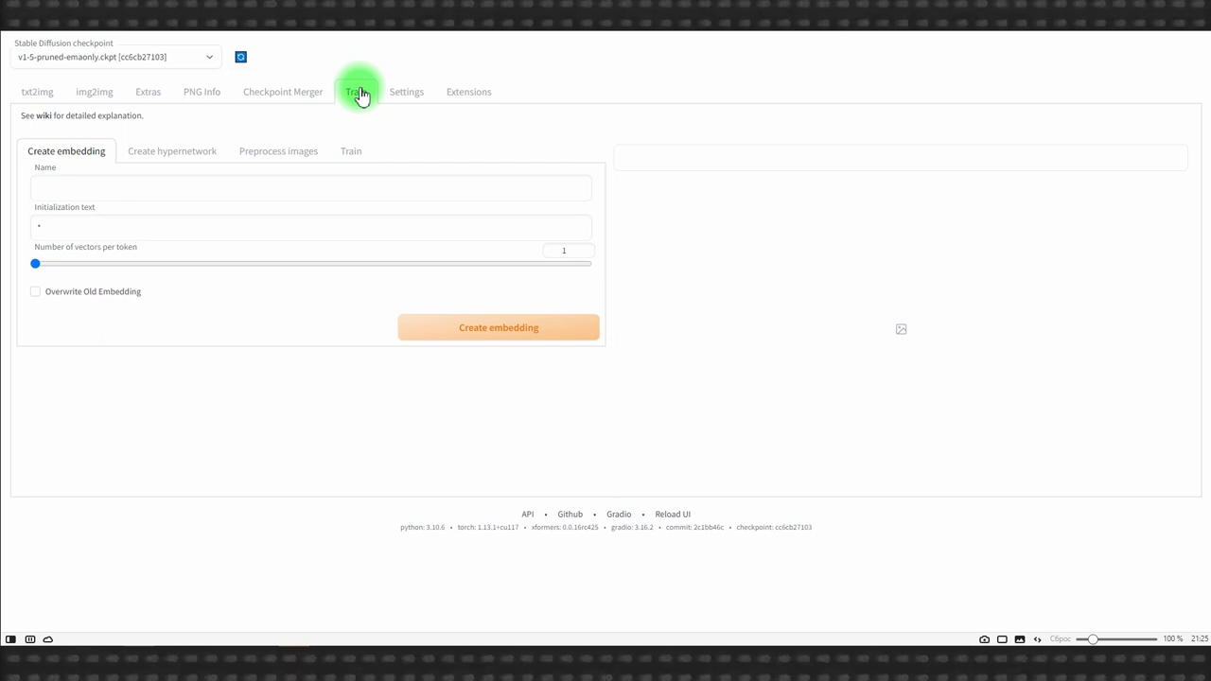
# Load a generated cargo spaceship image from the txt2img-images output folder into PNG Info and examine its generation parameters.
pyautogui.click(193, 94)
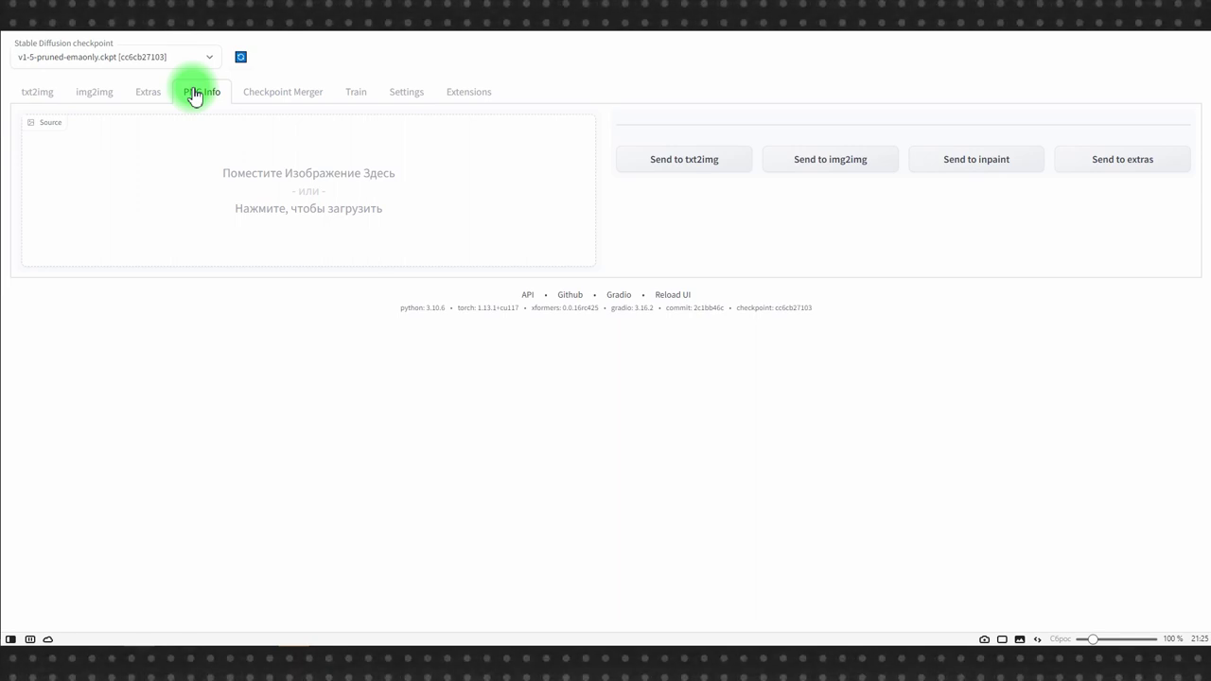
pyautogui.click(364, 639)
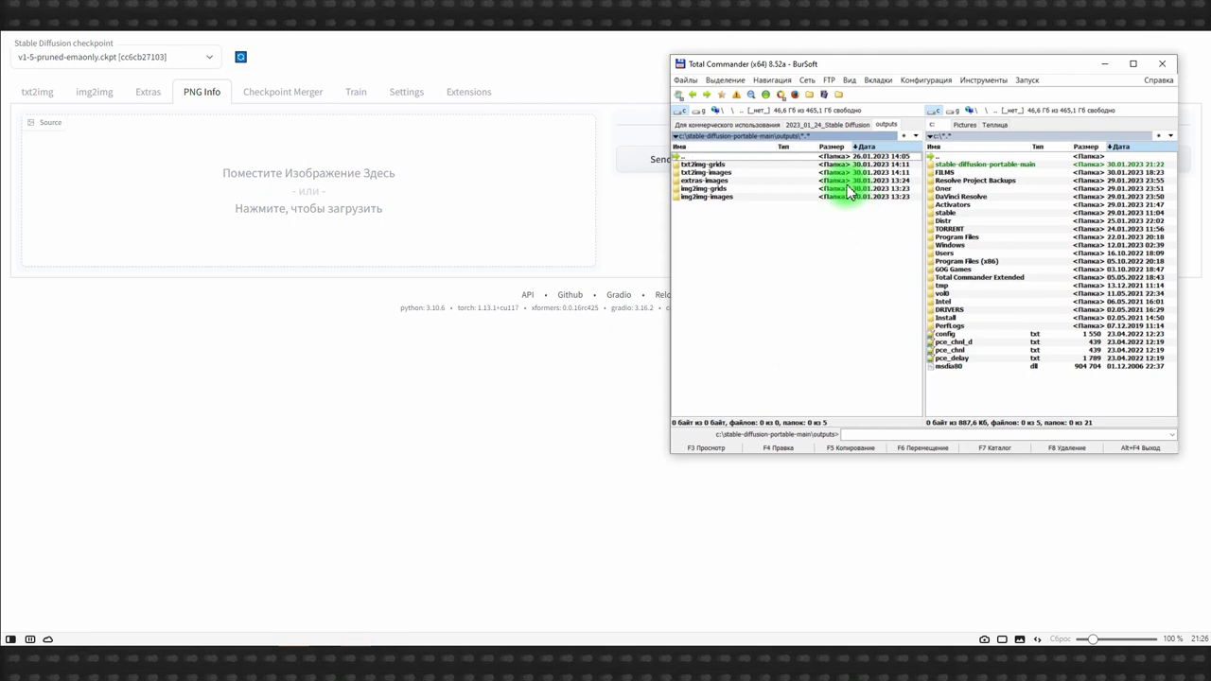
pyautogui.doubleClick(710, 173)
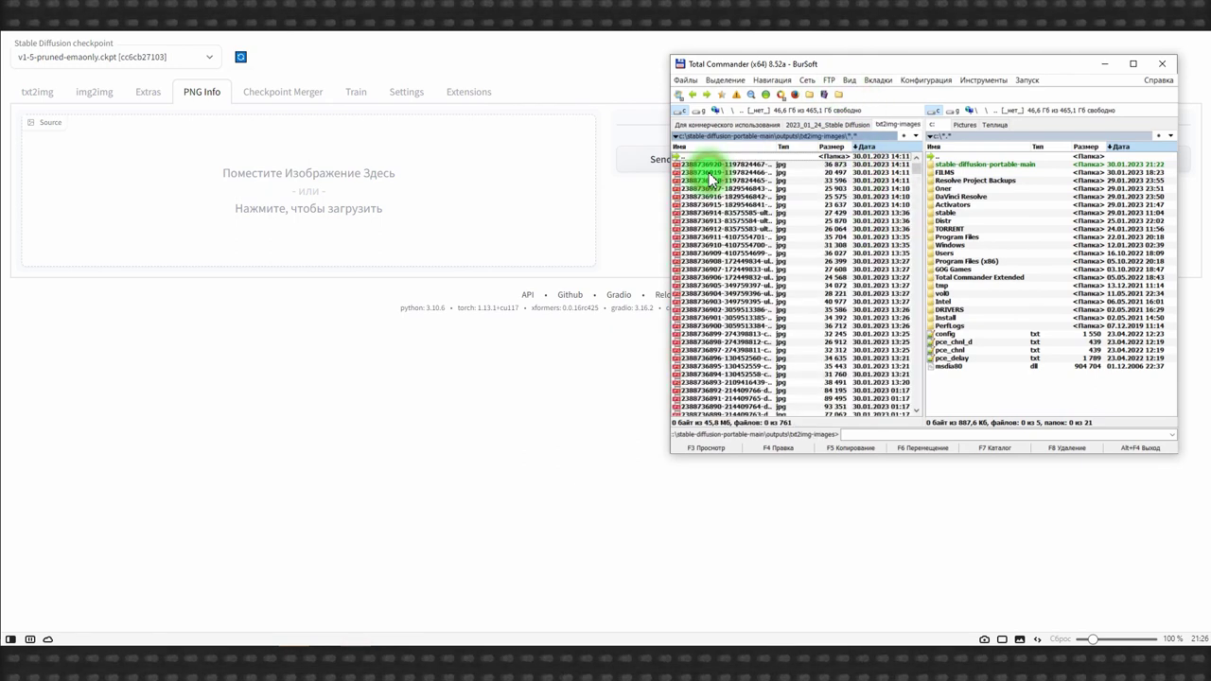
pyautogui.moveTo(726, 170); pyautogui.dragTo(281, 210)
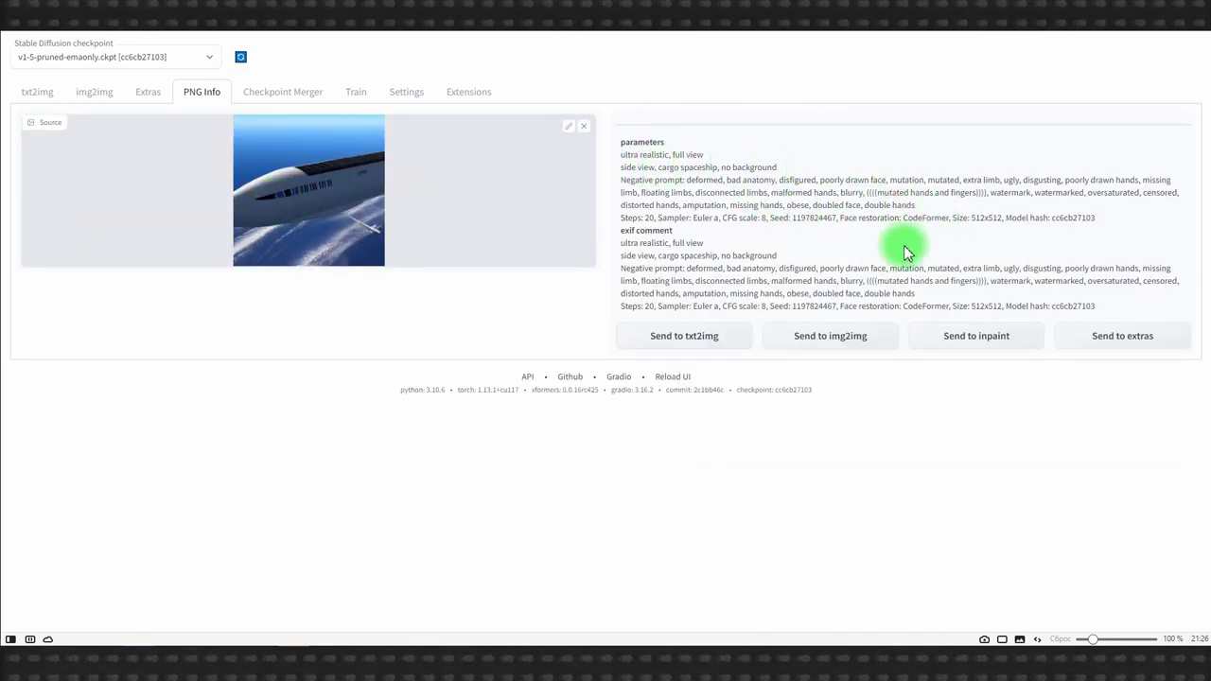
pyautogui.doubleClick(811, 217)
pyautogui.click(918, 249)
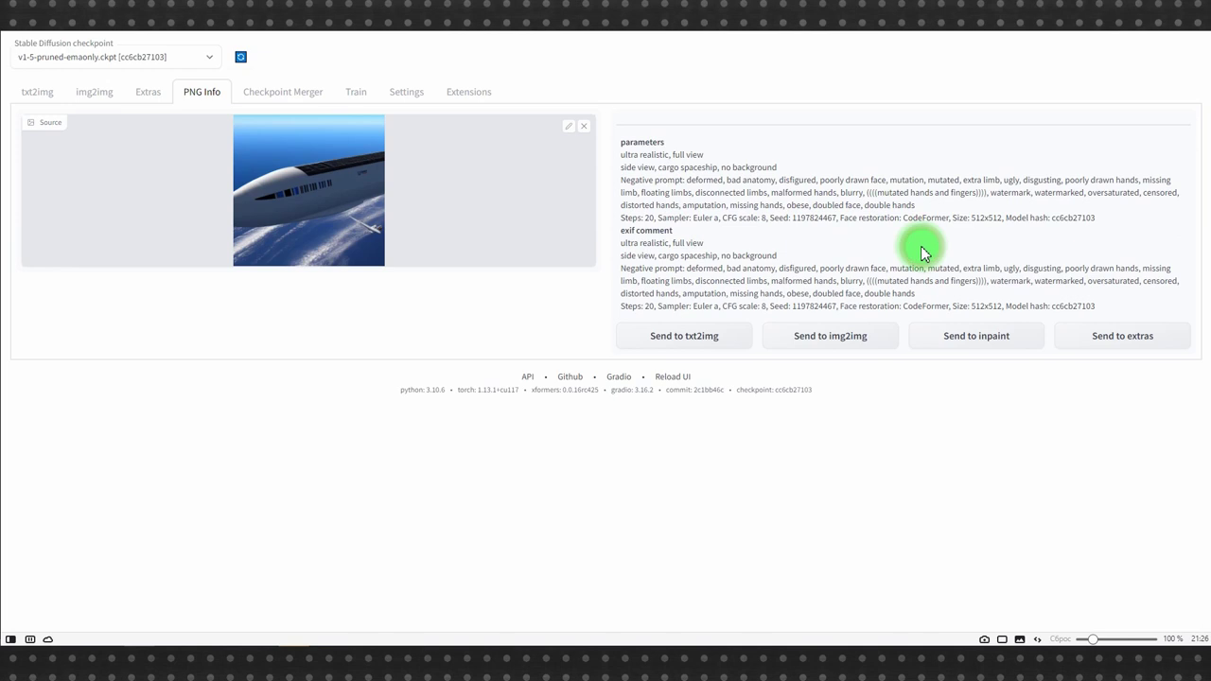
# Load the generation parameters of a saved cargo spaceship image from Total Commander into the txt2img prompt.
pyautogui.click(49, 94)
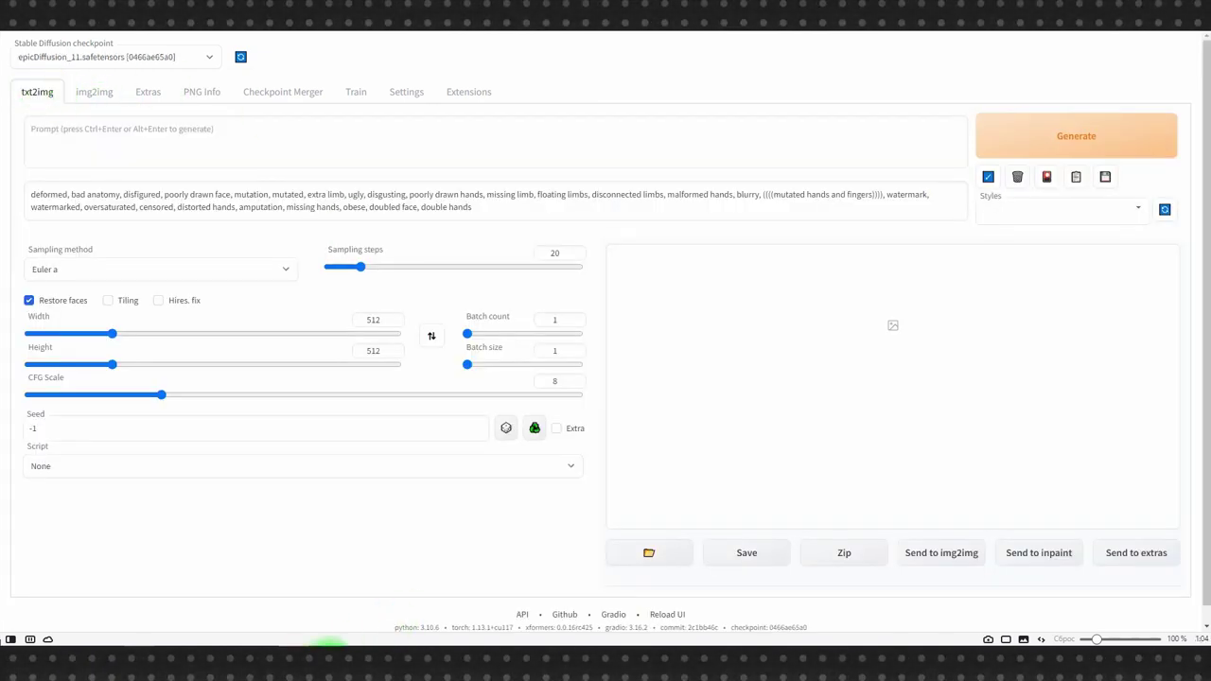
pyautogui.hotkey('alt', 'Tab')
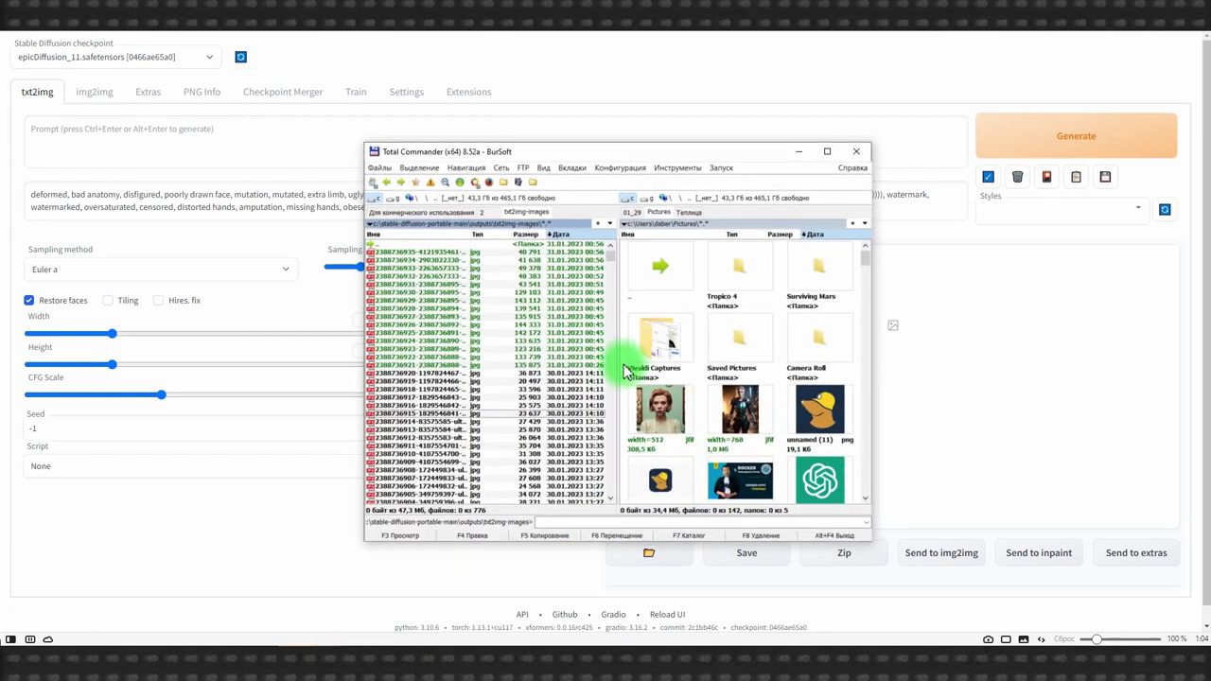
pyautogui.moveTo(433, 380); pyautogui.dragTo(81, 130)
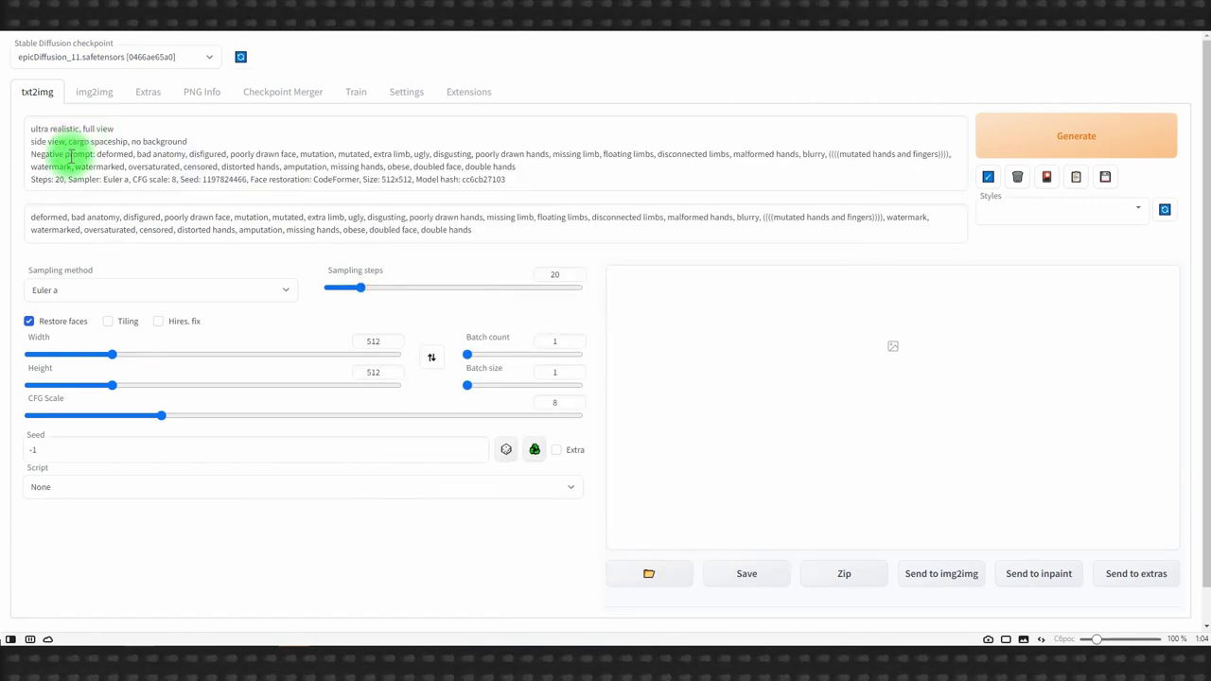
# Replace the prompt text with "little mouse in the shining armor, Greg Rutkowski".
pyautogui.hotkey('ctrl', 'a')
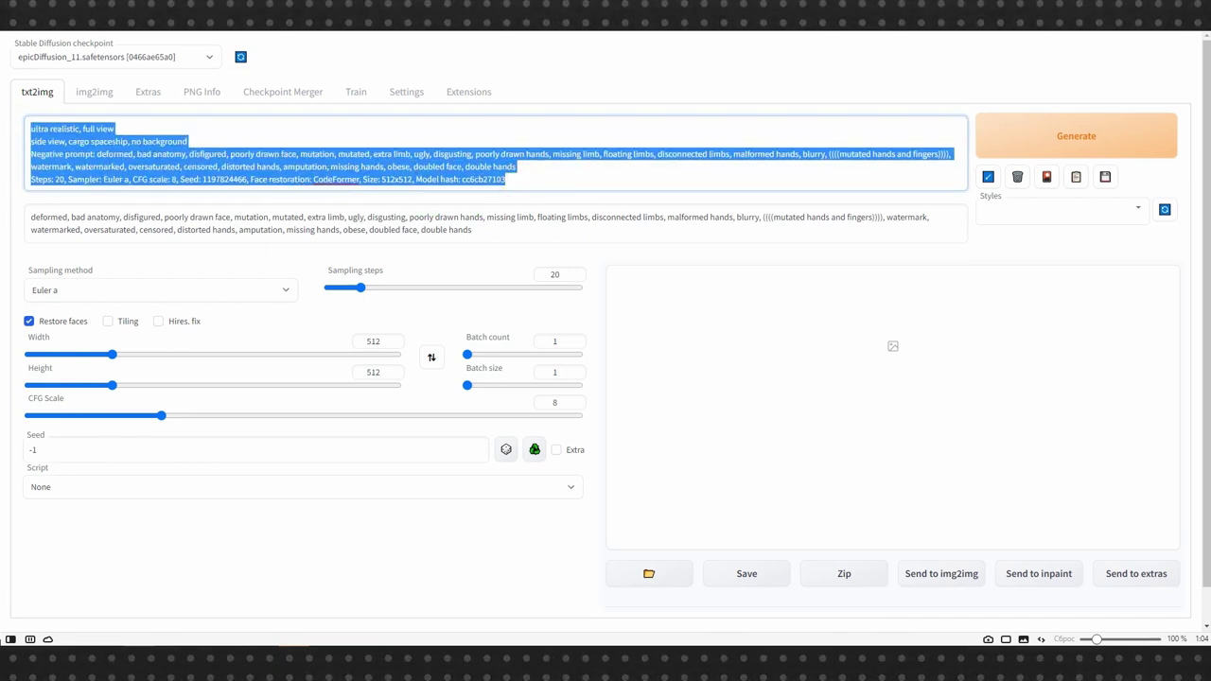
pyautogui.press('BackSpace')
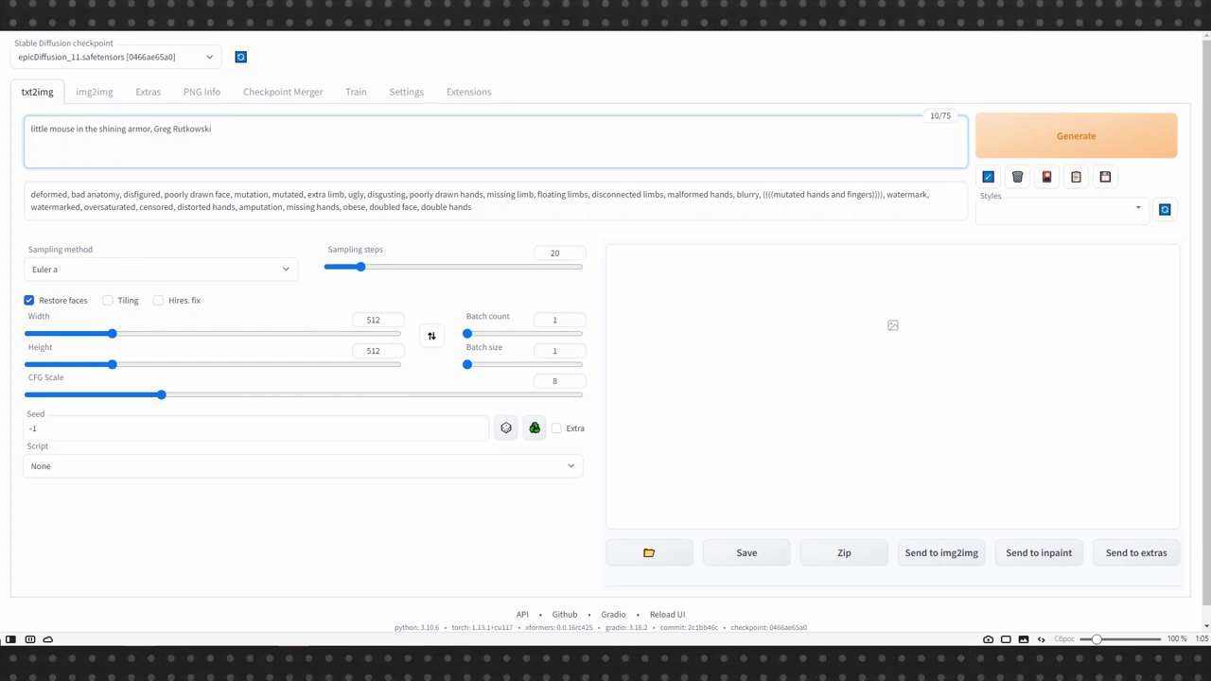
# Start generating the mouse images with a batch size of 2 and interrupt the generation.
pyautogui.click(551, 350)
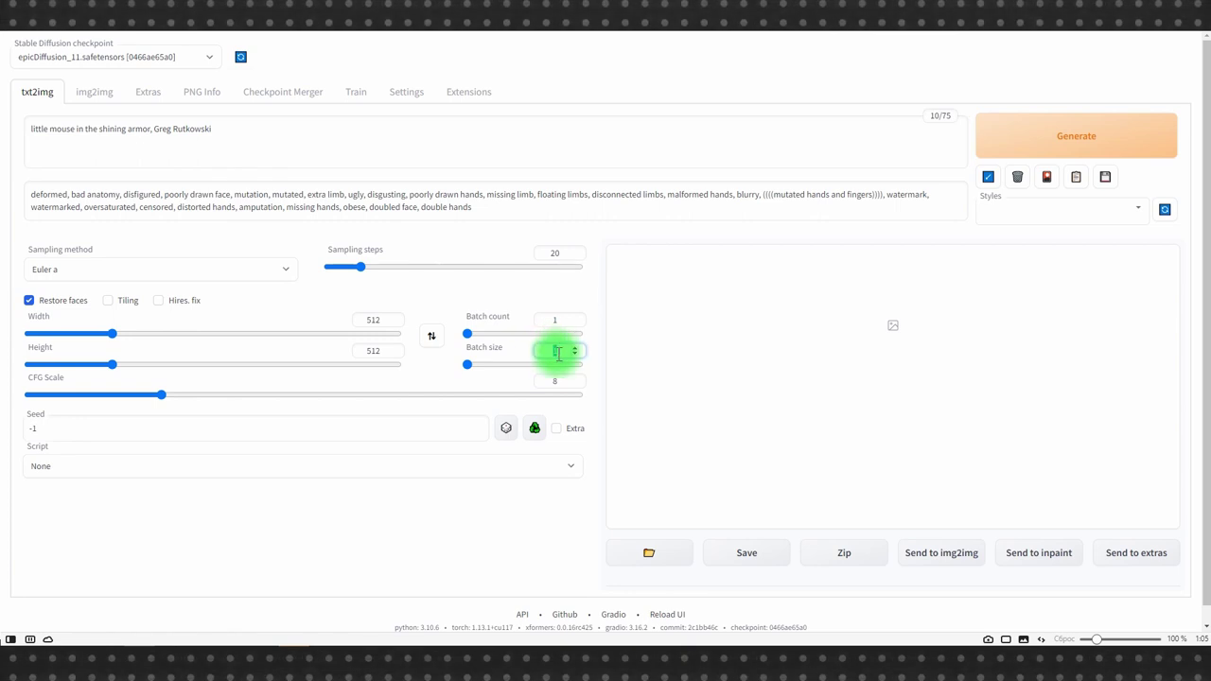
pyautogui.write('3')
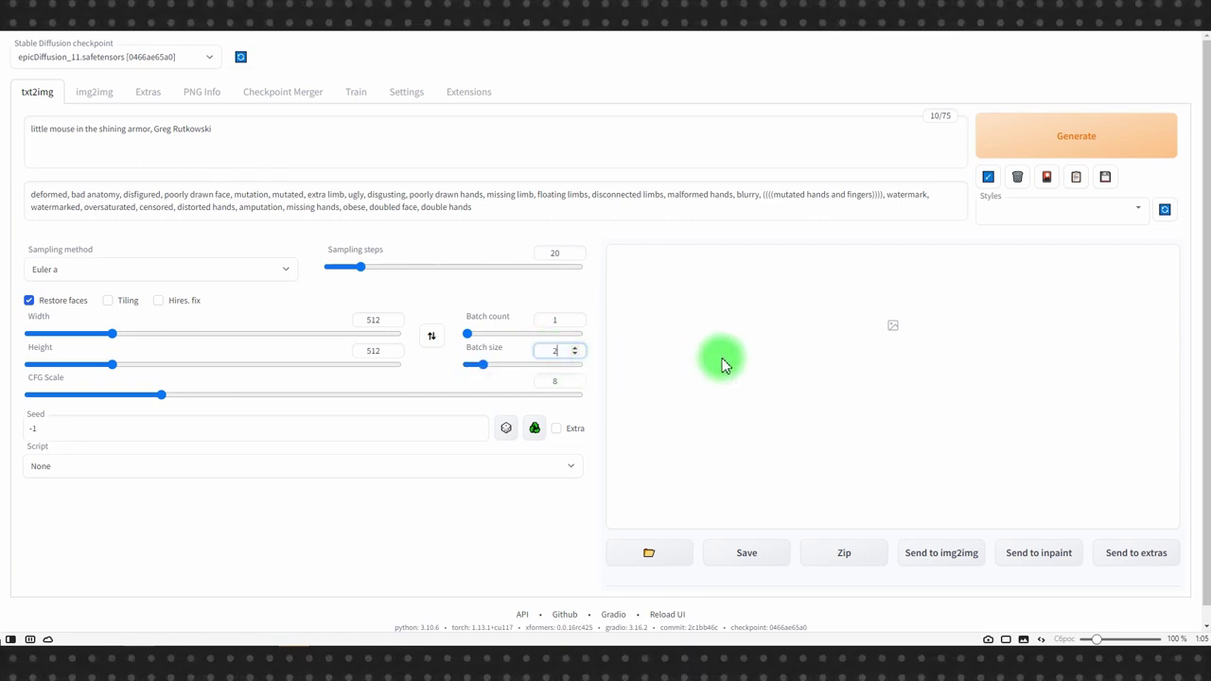
pyautogui.click(1081, 130)
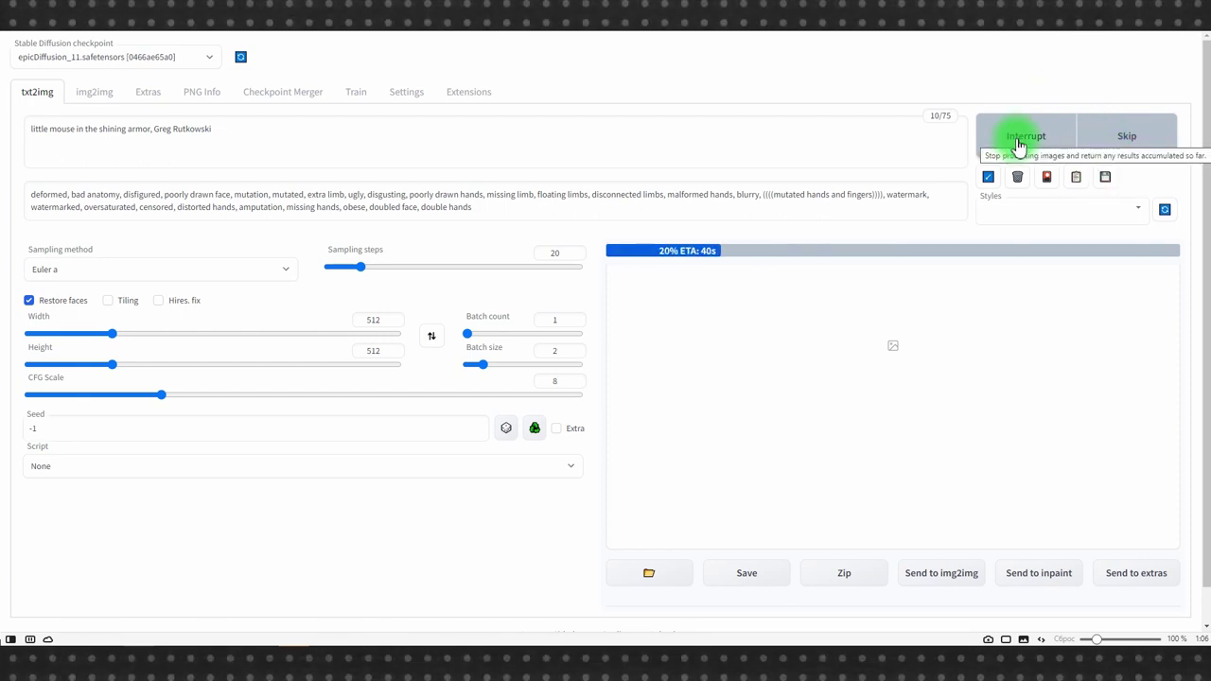
pyautogui.click(1019, 143)
# View the generated image of the mouse in a black cape enlarged and close the full-size preview.
pyautogui.click(881, 510)
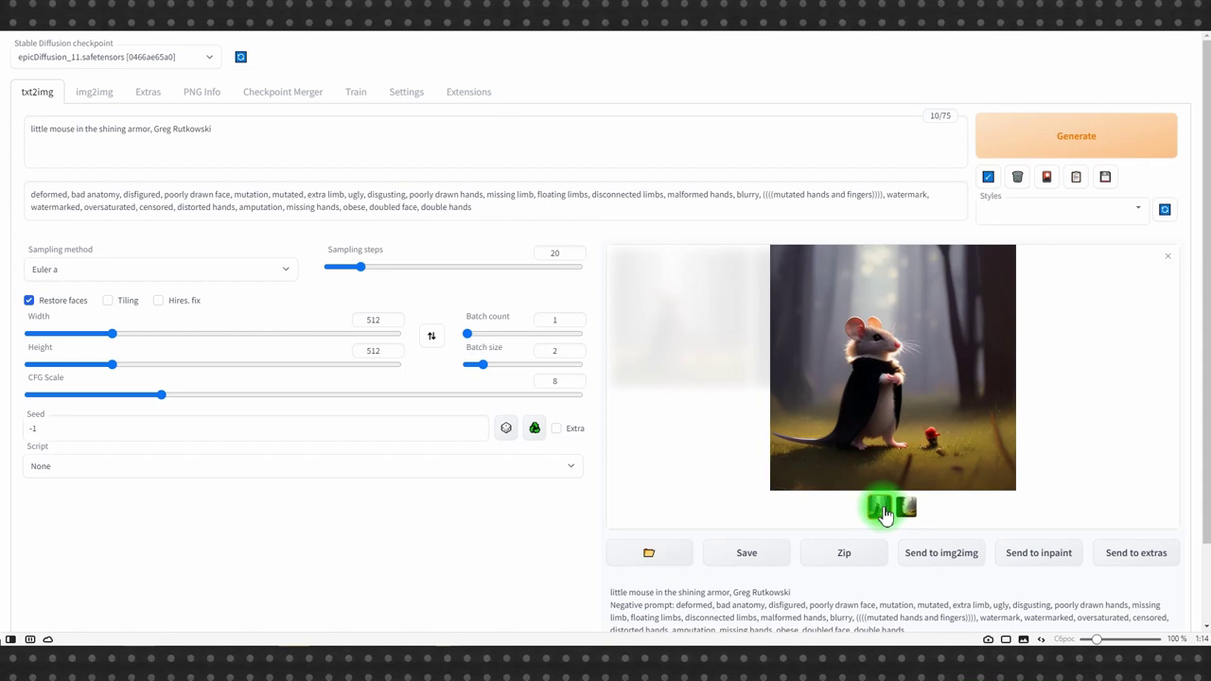
pyautogui.click(876, 363)
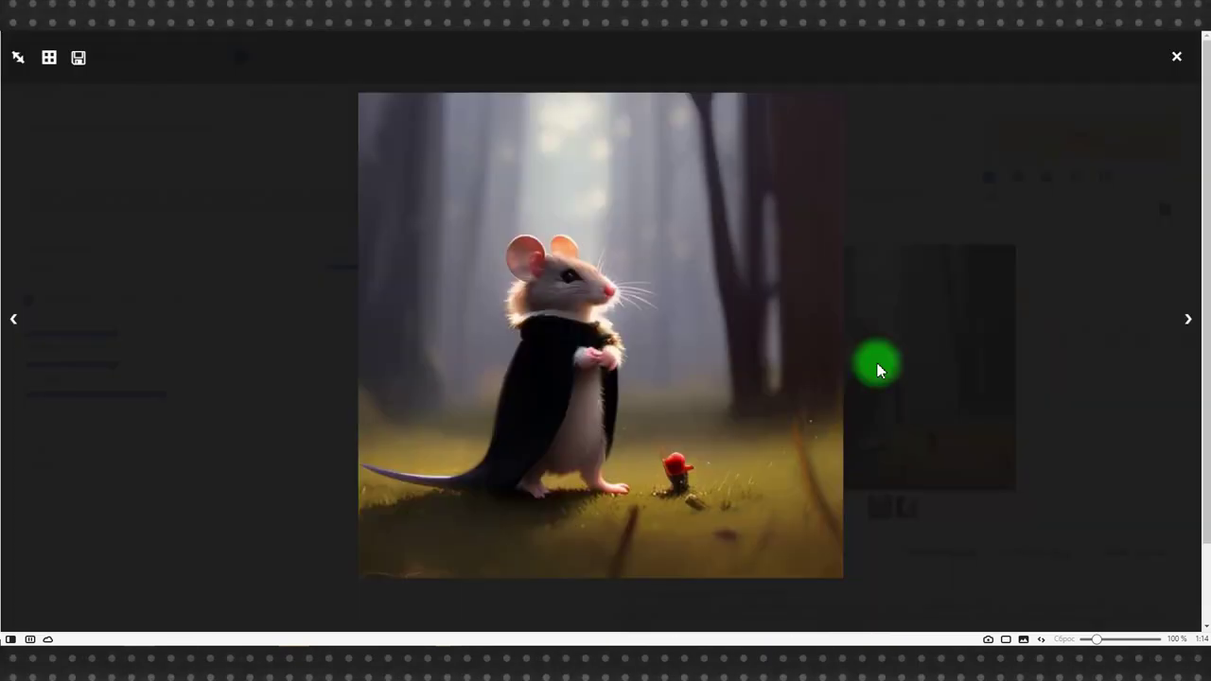
pyautogui.click(1173, 61)
# Generate the mouse prompt with batch count 3 and batch size 1, interrupting the first run and restarting it.
pyautogui.write('3')
pyautogui.click(1052, 137)
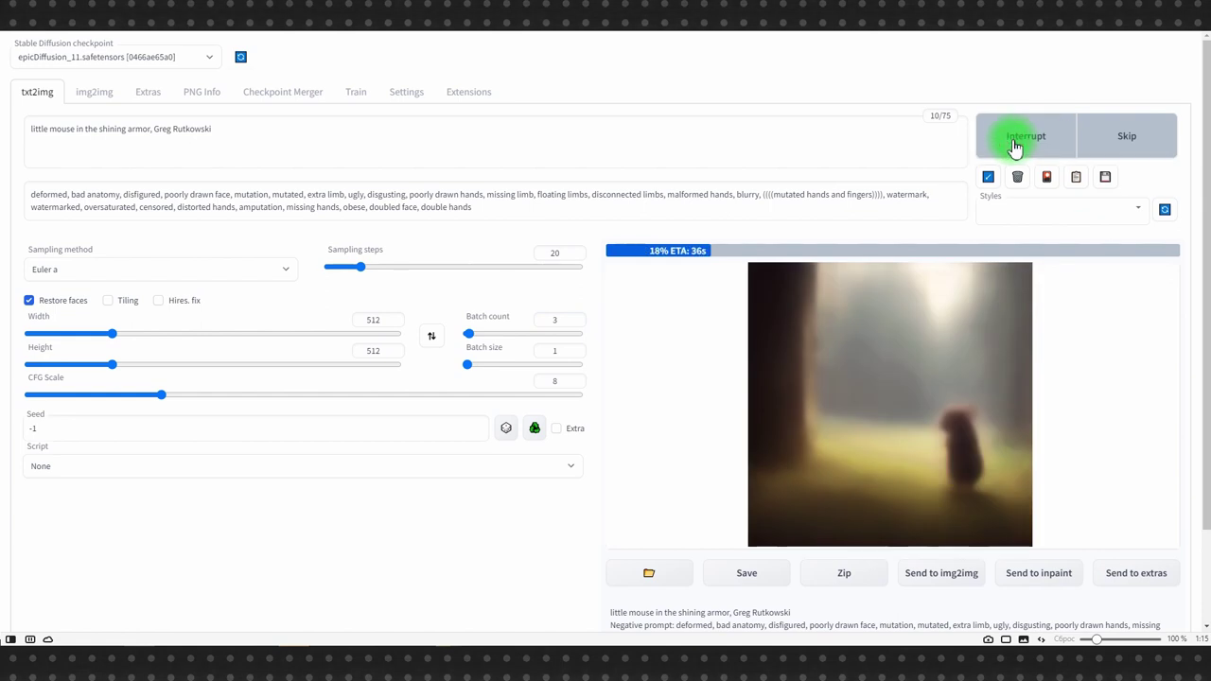
pyautogui.click(1014, 144)
pyautogui.click(1014, 143)
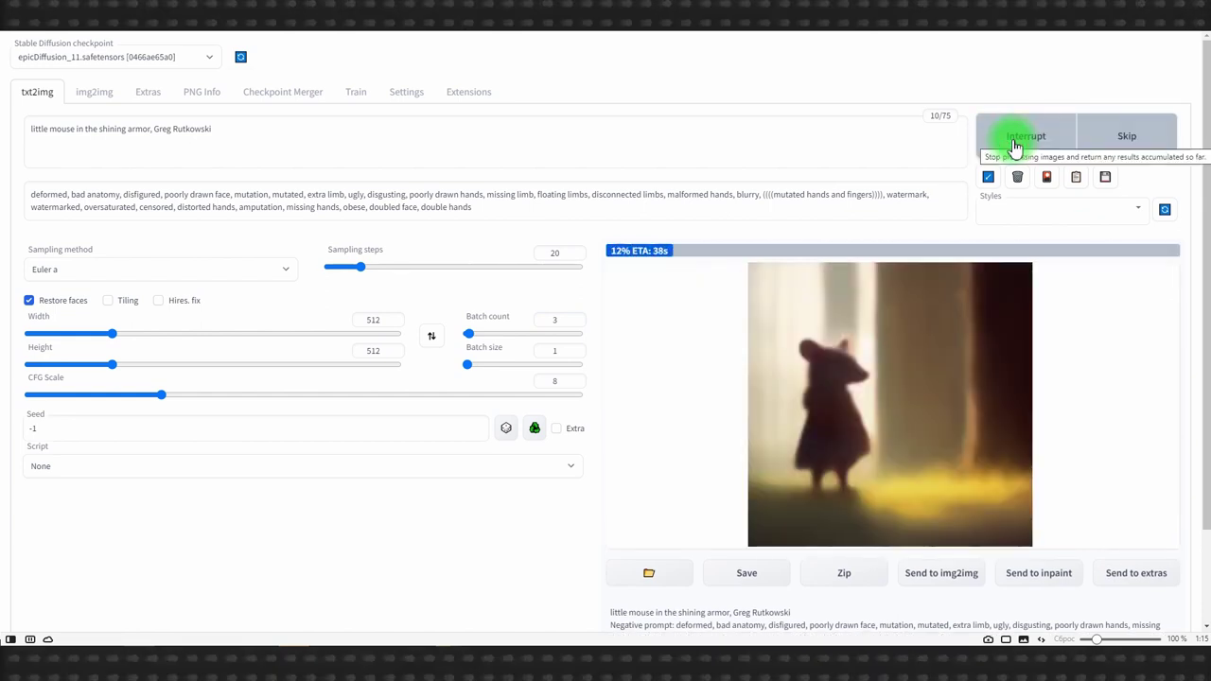
# Skip the images still being generated in the current batch.
pyautogui.click(1128, 137)
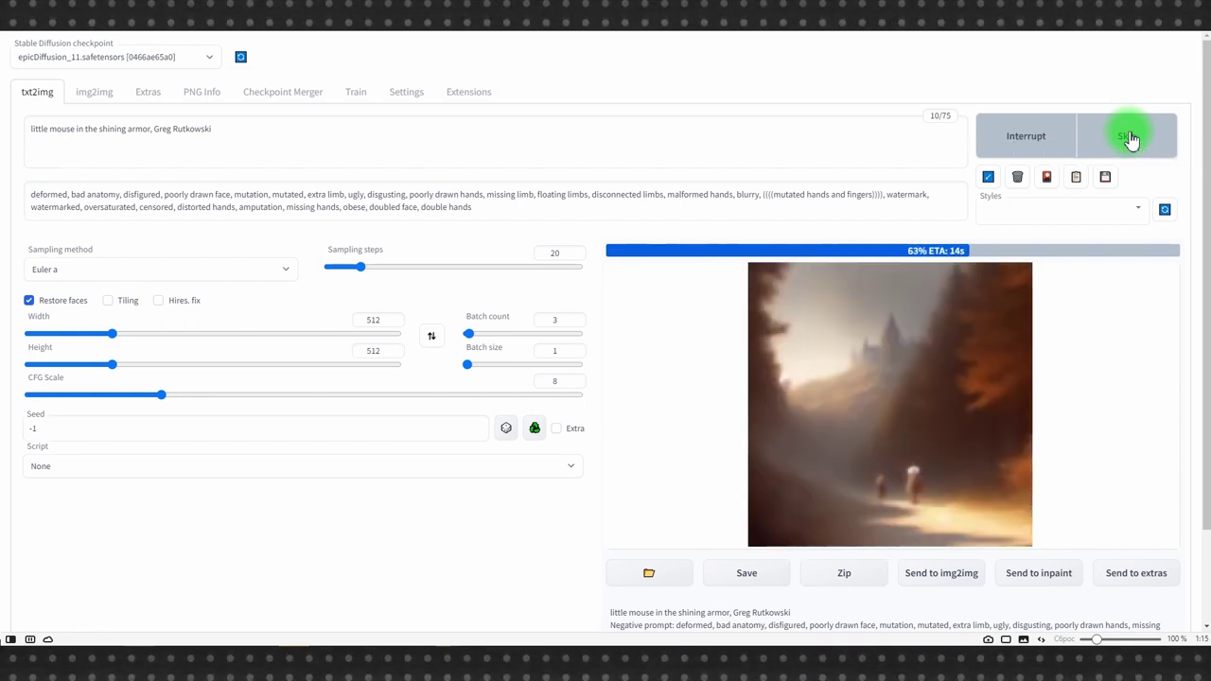
pyautogui.click(1129, 137)
pyautogui.click(1129, 137)
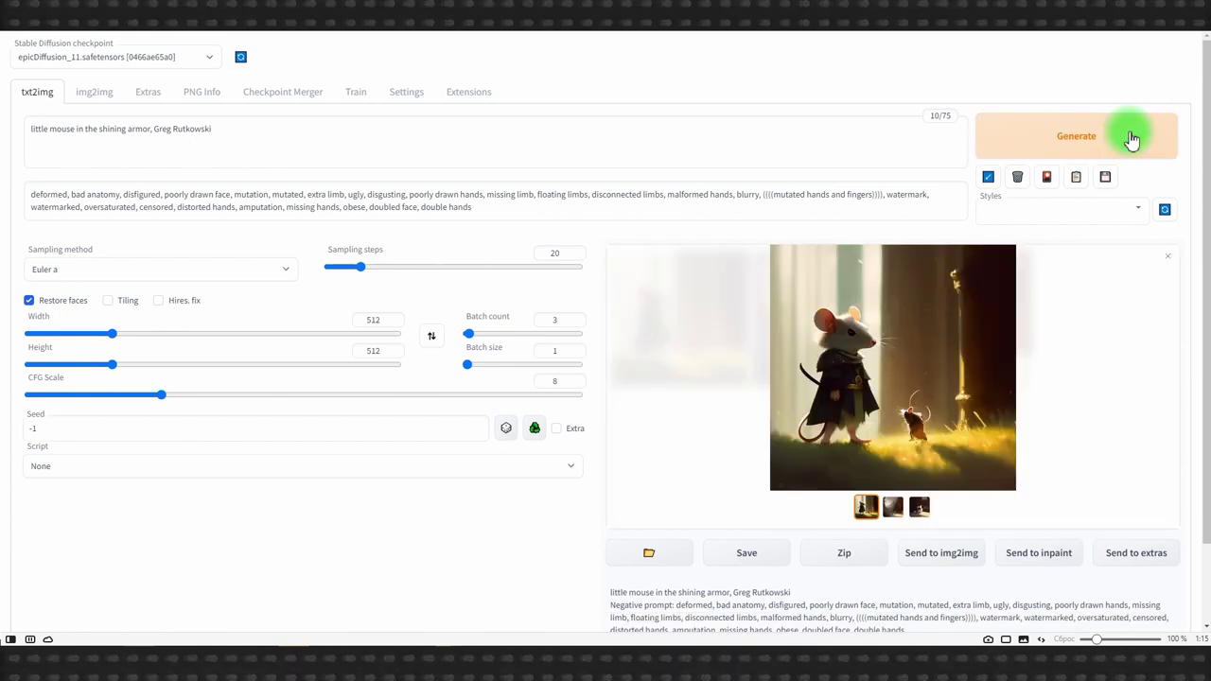
# Look at the third and second batch results, viewing the second one enlarged and closing its full-size preview.
pyautogui.click(918, 504)
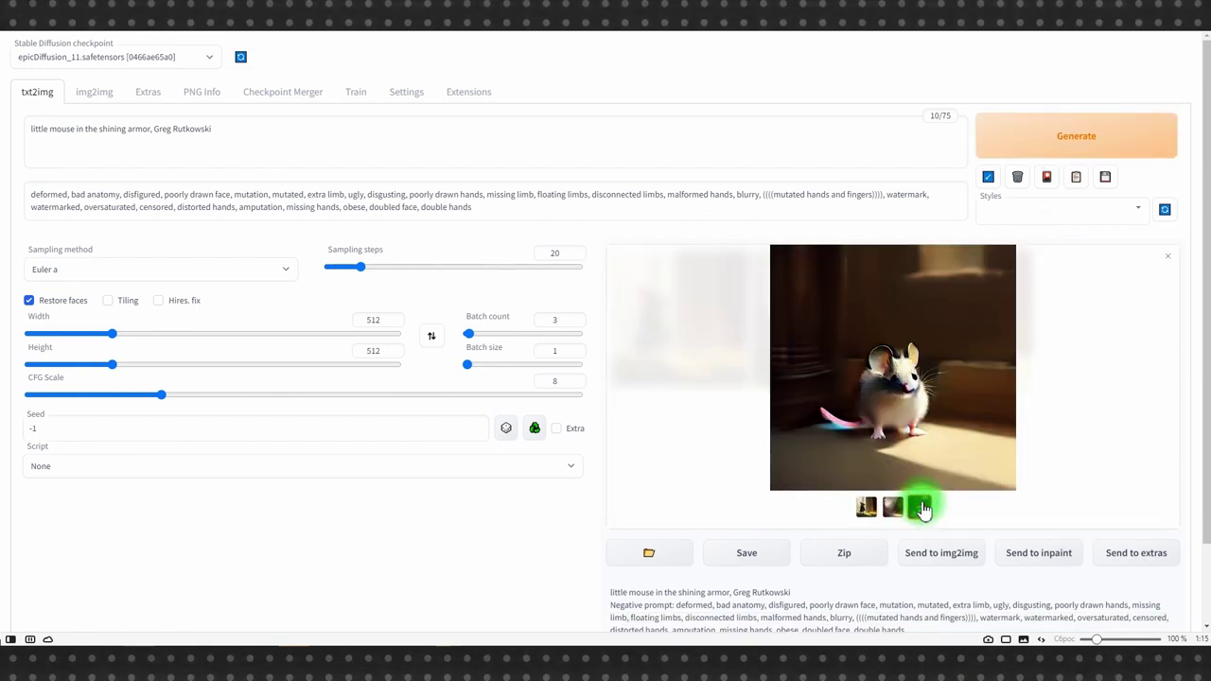
pyautogui.click(892, 506)
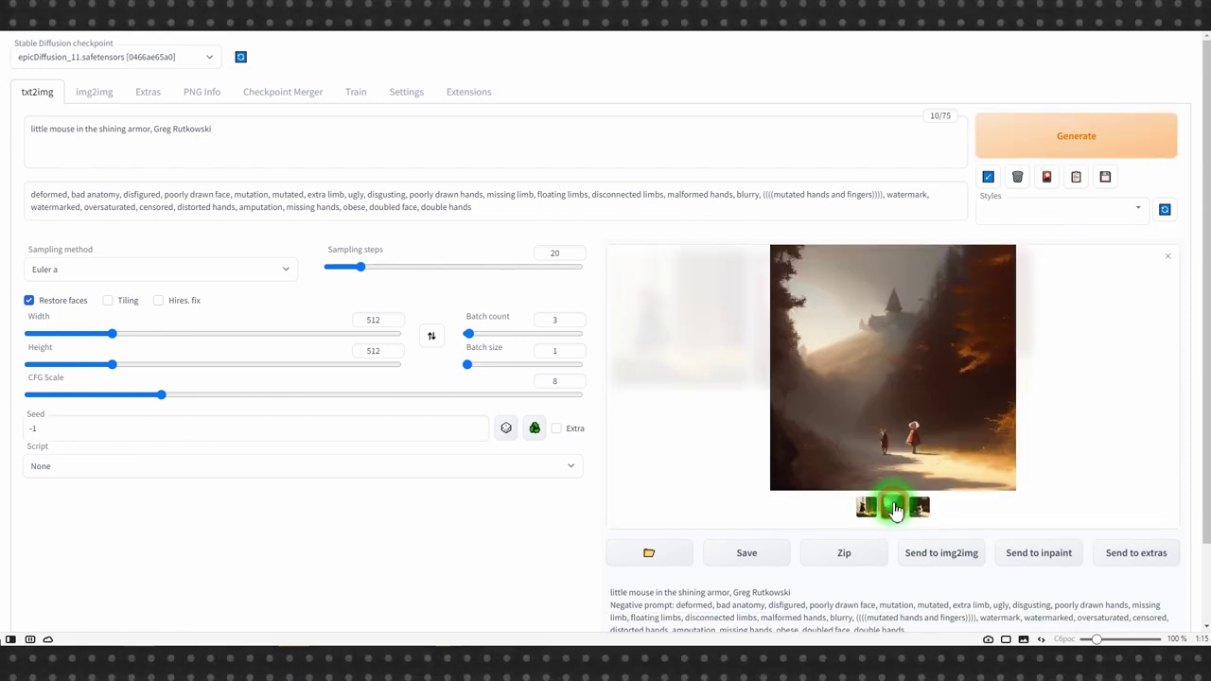
pyautogui.click(908, 418)
pyautogui.click(1176, 56)
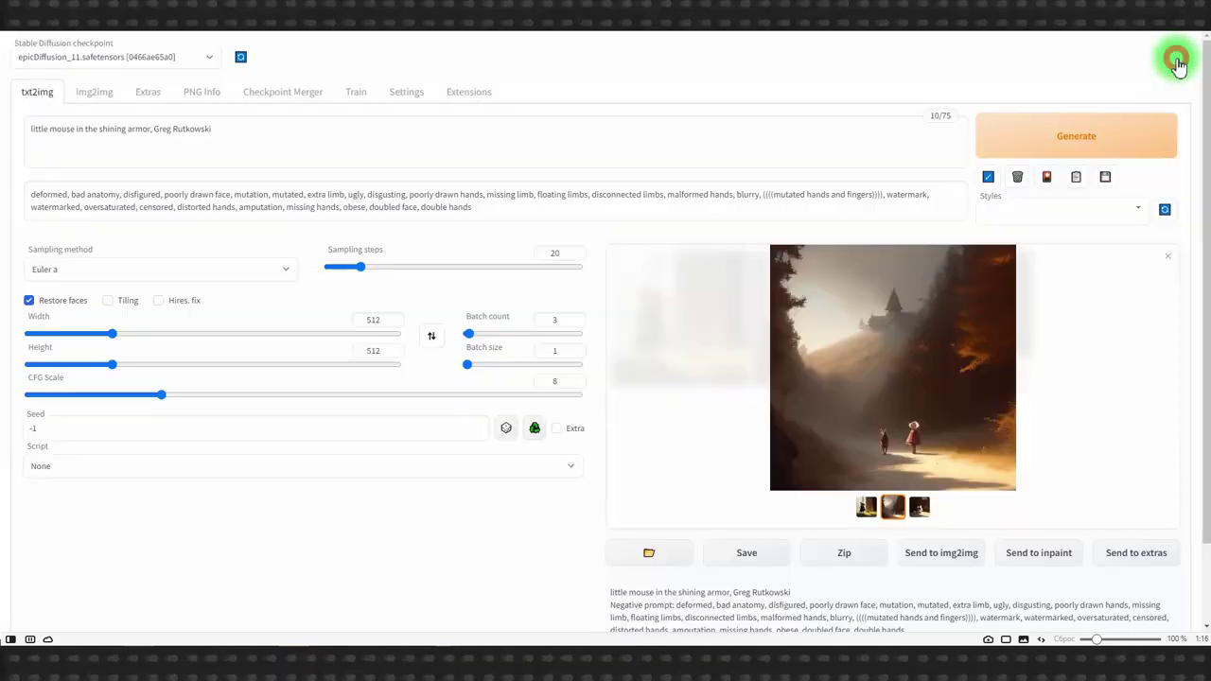
# Switch to FastStone Image Viewer and load the generation data of computer mouse image 00105 from the txt2img-images folder into the web UI prompt.
pyautogui.hotkey('alt', 'Tab')
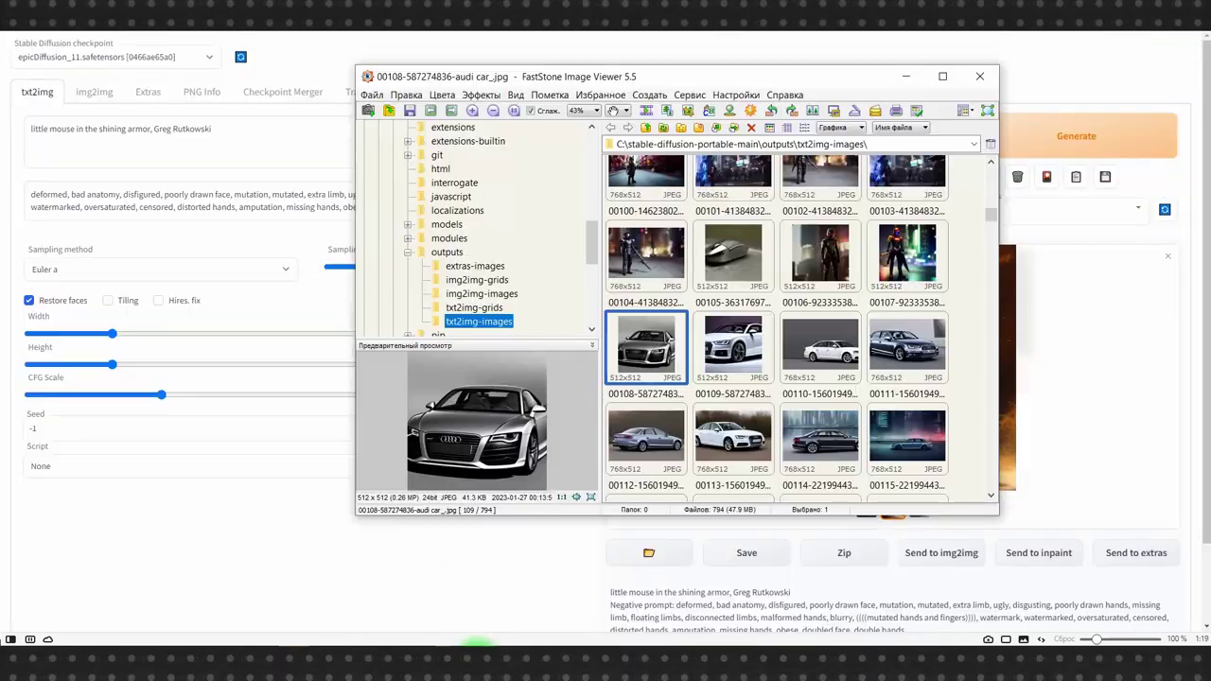
pyautogui.scroll(2, 785, 377)
pyautogui.moveTo(742, 282); pyautogui.dragTo(186, 144)
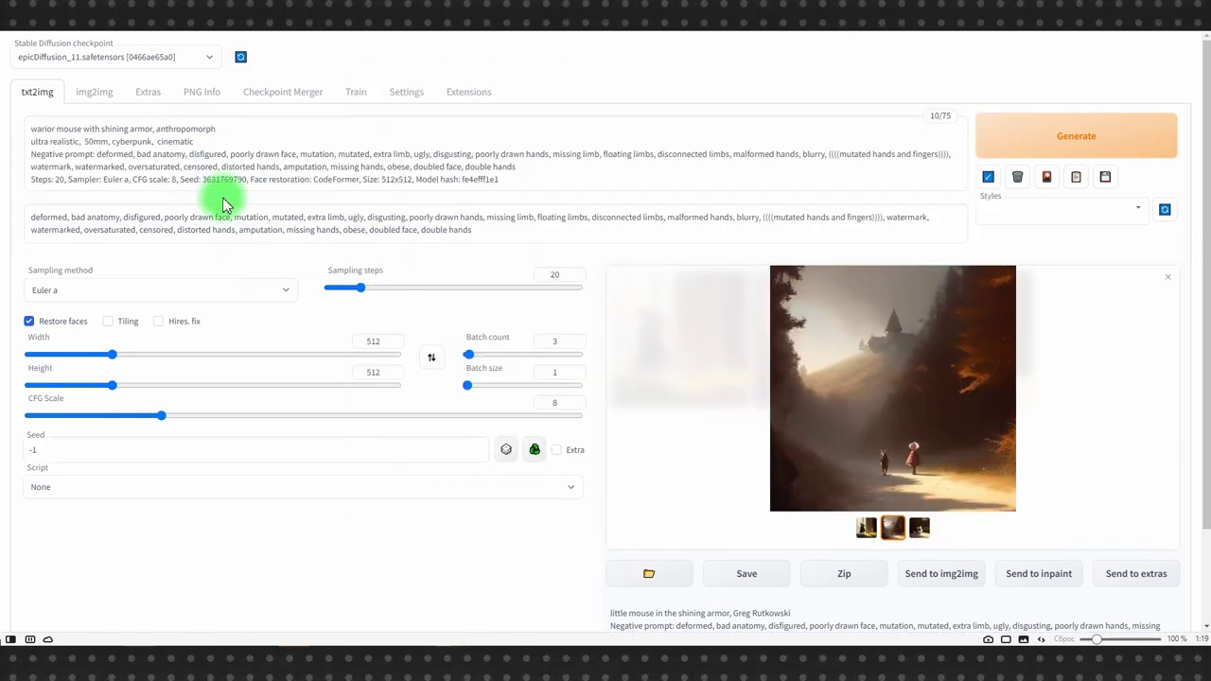
# Trim the loaded prompt to "warior mouse with shining armor" and "ultra realistic, 50mm, cyberpunk, cinematic", removing the negative prompt and parameter lines.
pyautogui.moveTo(30, 153); pyautogui.dragTo(587, 183)
pyautogui.press('Delete')
pyautogui.moveTo(153, 129); pyautogui.dragTo(321, 128)
pyautogui.press('Delete')
# Generate images of the armored mouse with the sd-v1-4.ckpt checkpoint and view the third and first results.
pyautogui.click(121, 57)
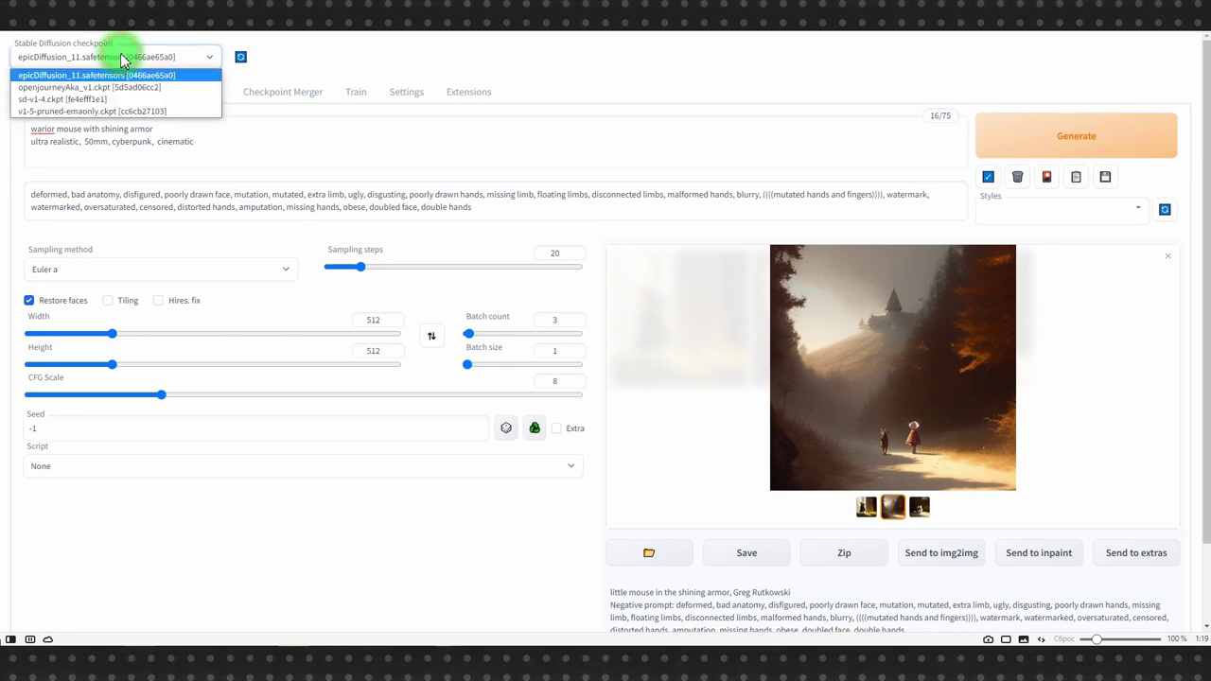
pyautogui.click(74, 100)
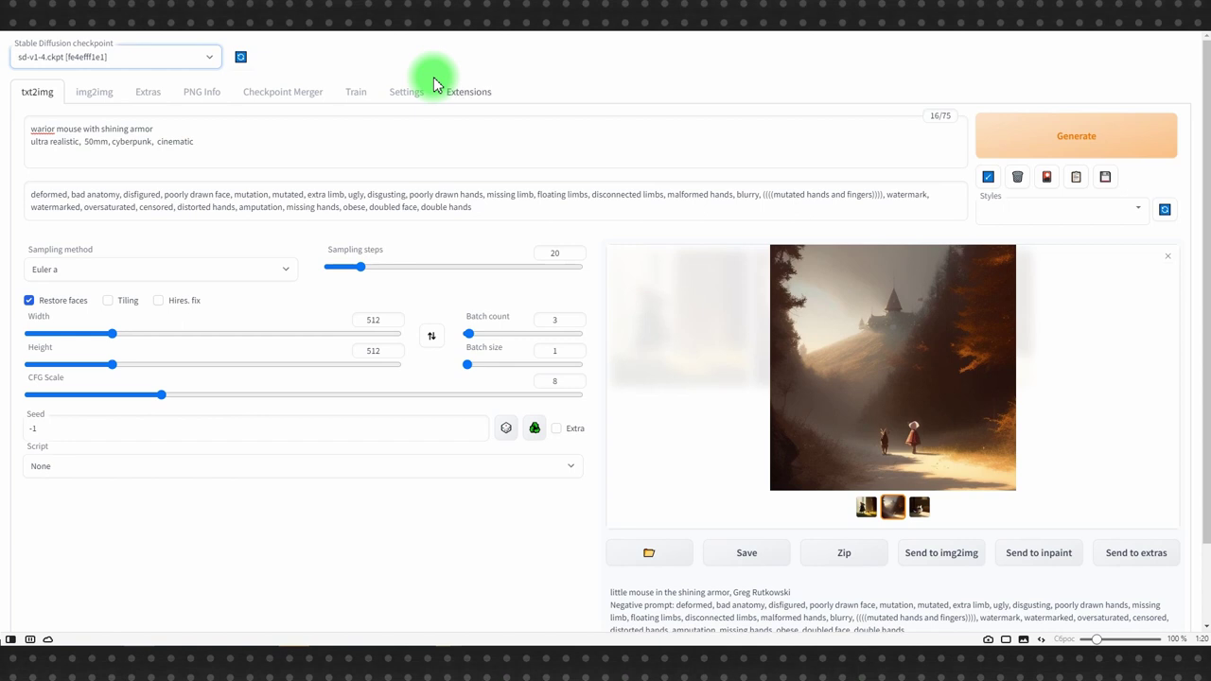
pyautogui.click(1038, 137)
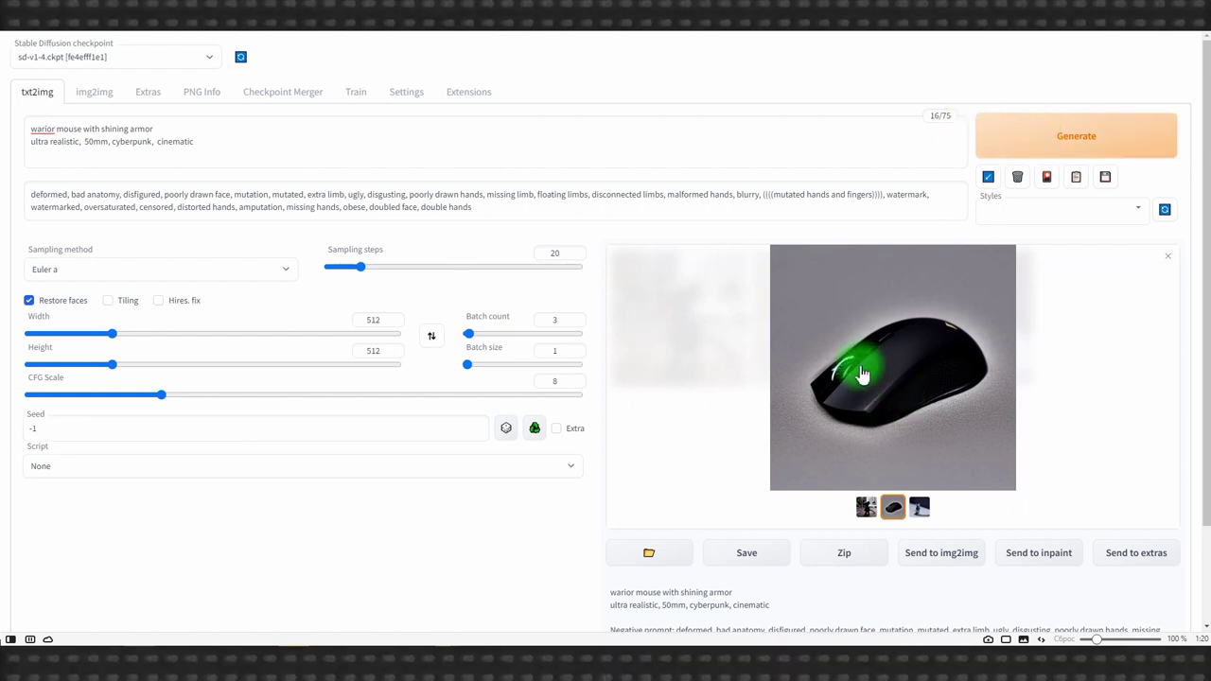
pyautogui.click(922, 511)
pyautogui.click(871, 509)
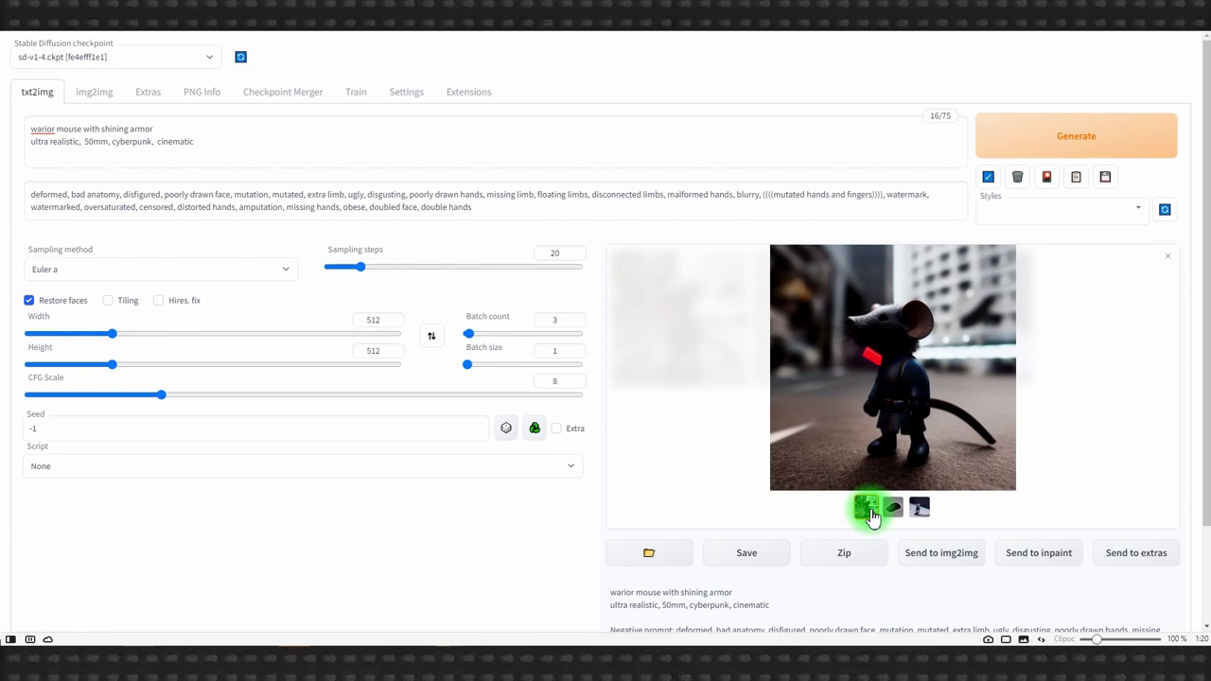
# Regenerate the images with "computer mouse" added to the end of the negative prompt and view the third result.
pyautogui.click(492, 207)
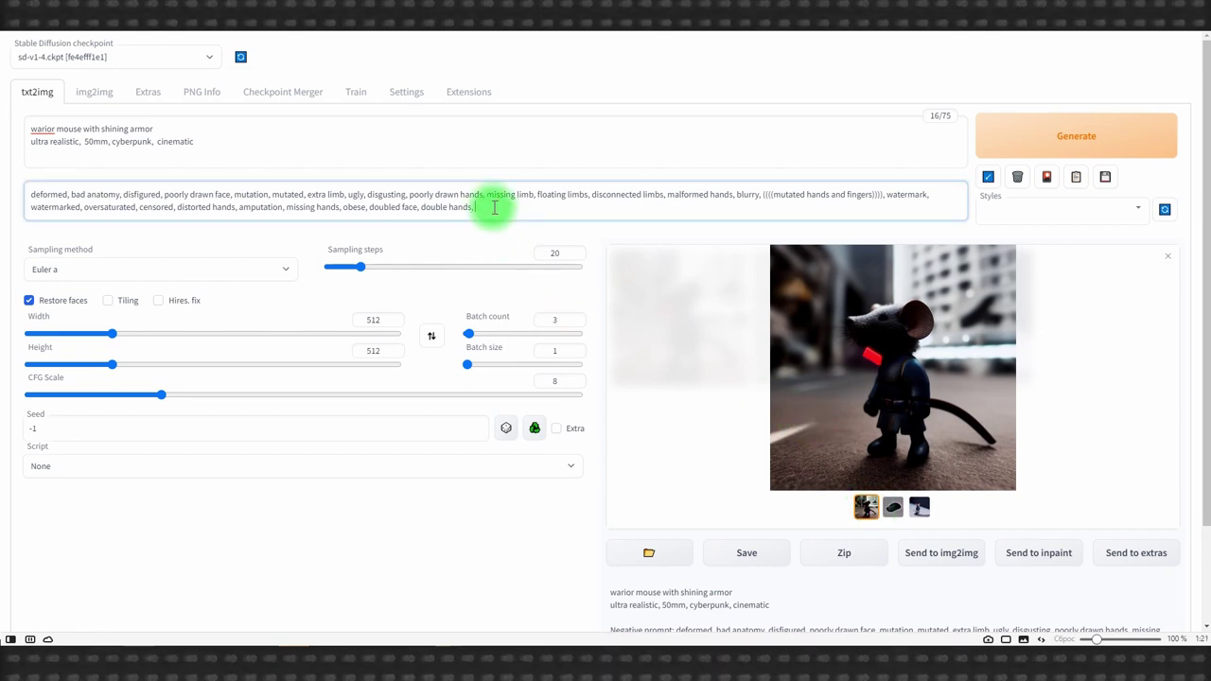
pyautogui.write('computer')
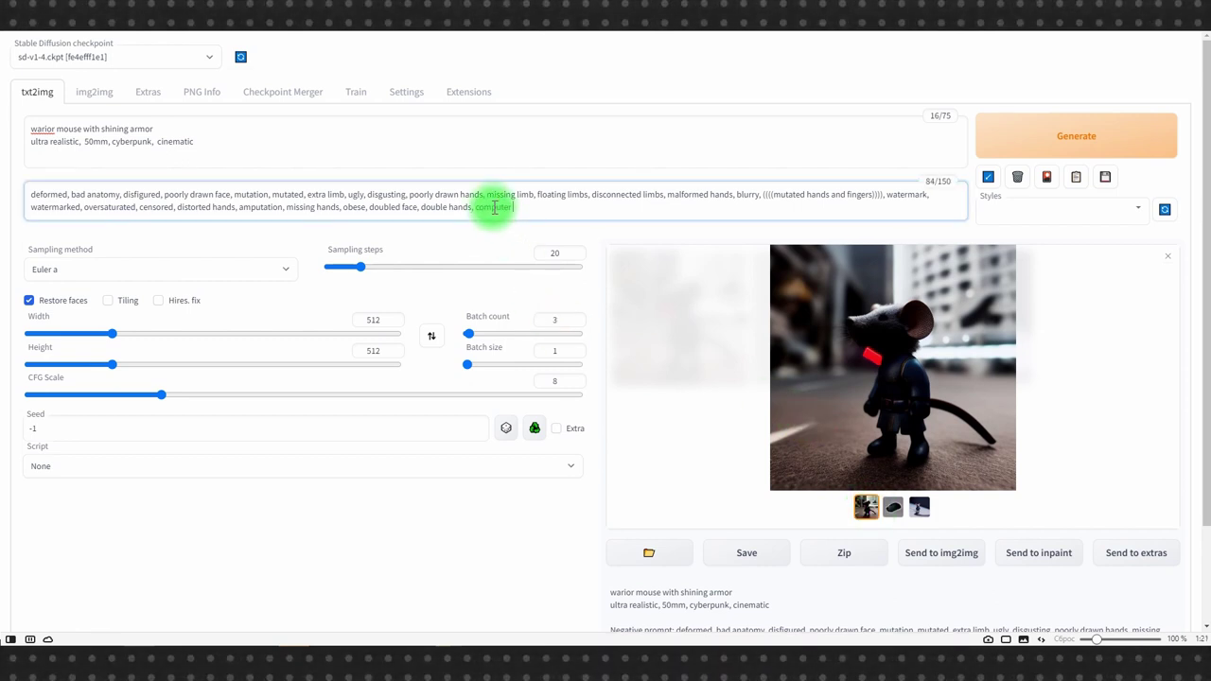
pyautogui.write(' mouse')
pyautogui.hotkey('ctrl', 'Return')
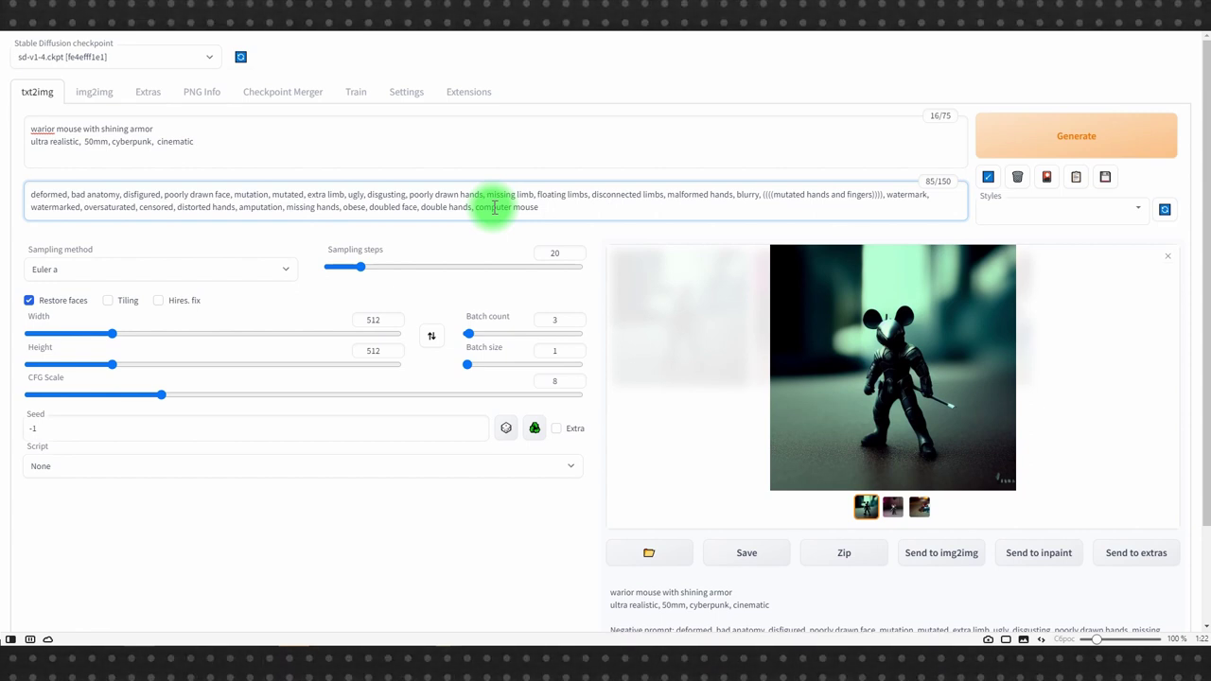
pyautogui.click(921, 511)
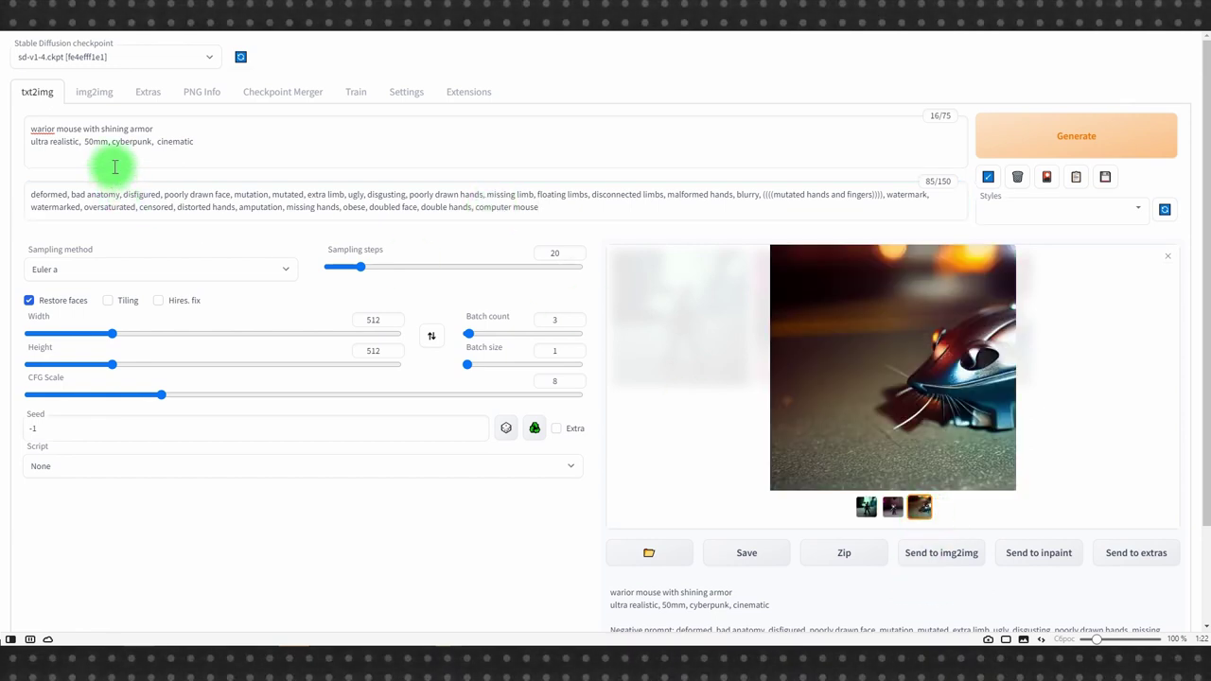
# Regenerate the images with "anthropomorph" added after "shining armor" in the prompt and view the first result enlarged.
pyautogui.click(163, 128)
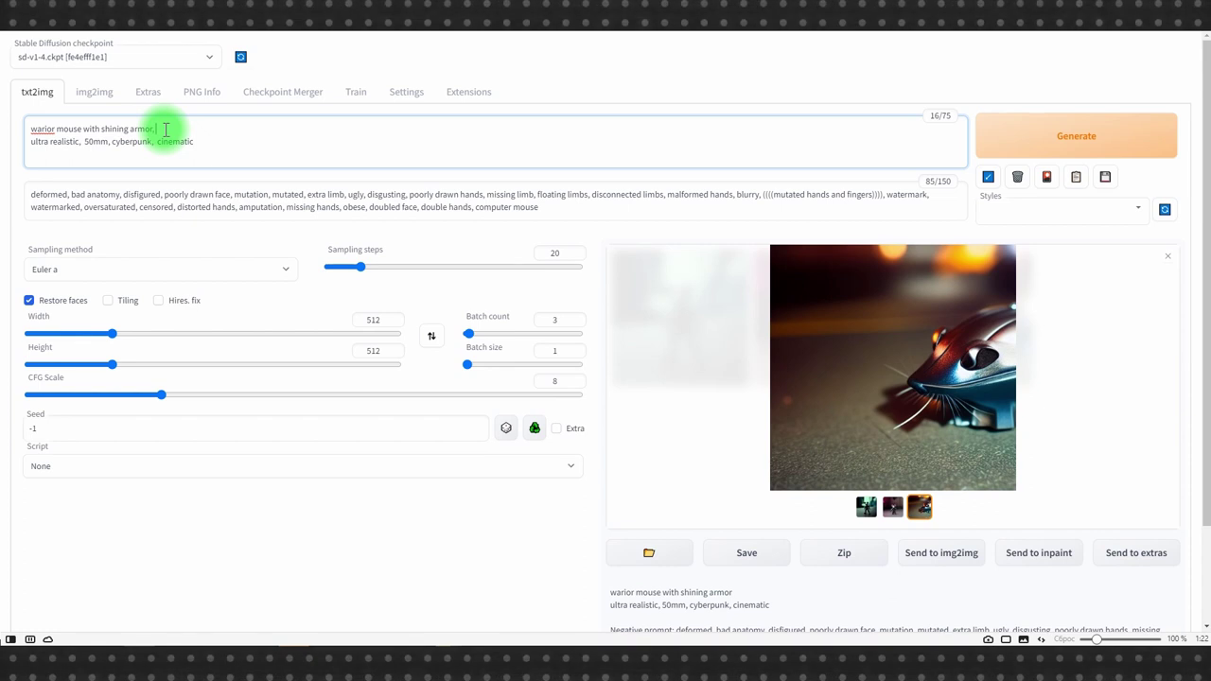
pyautogui.write(', anthropomorph')
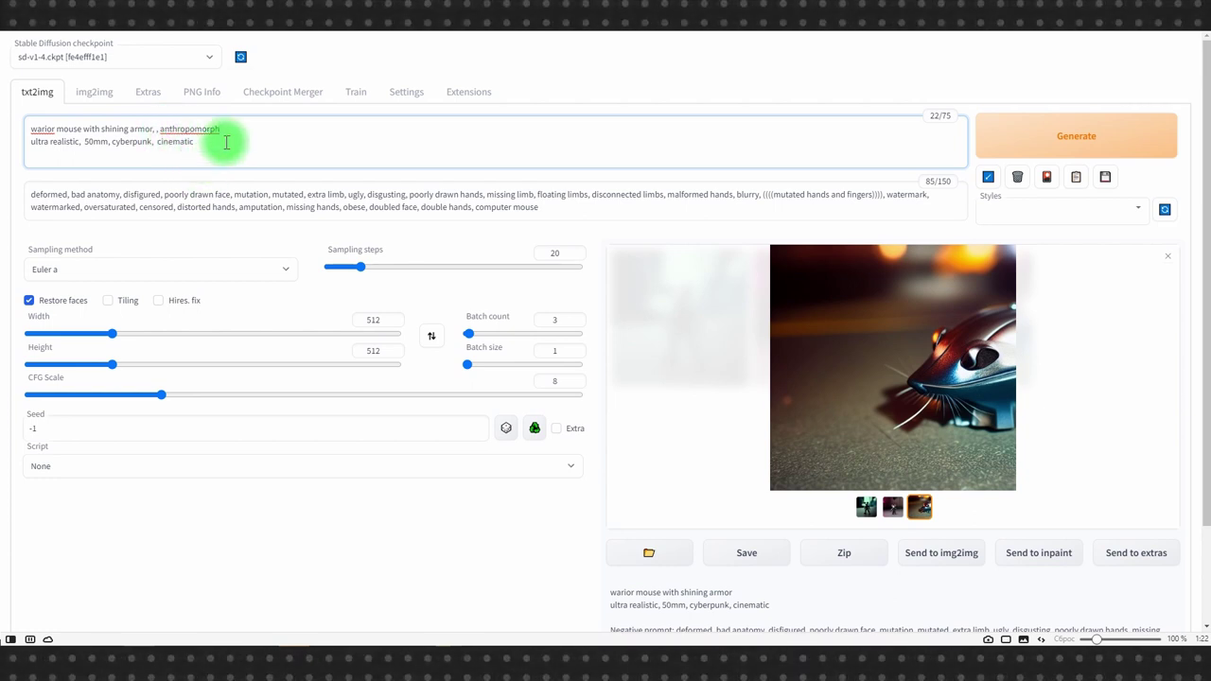
pyautogui.click(43, 128)
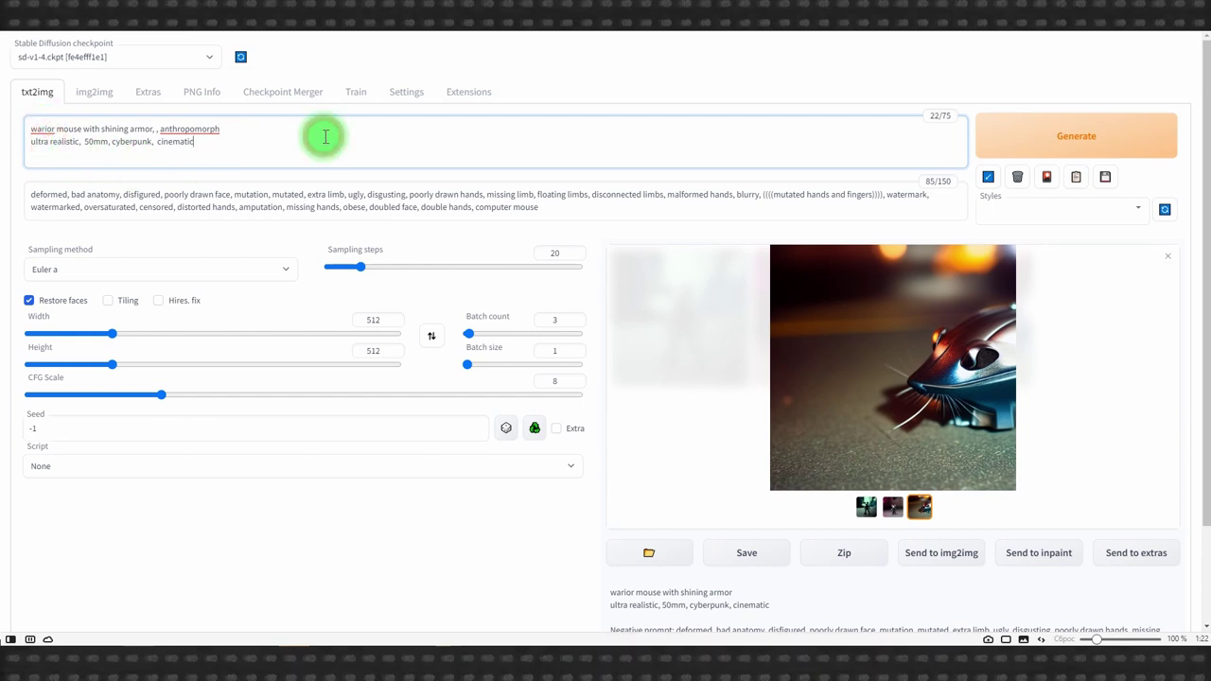
pyautogui.hotkey('ctrl', 'Return')
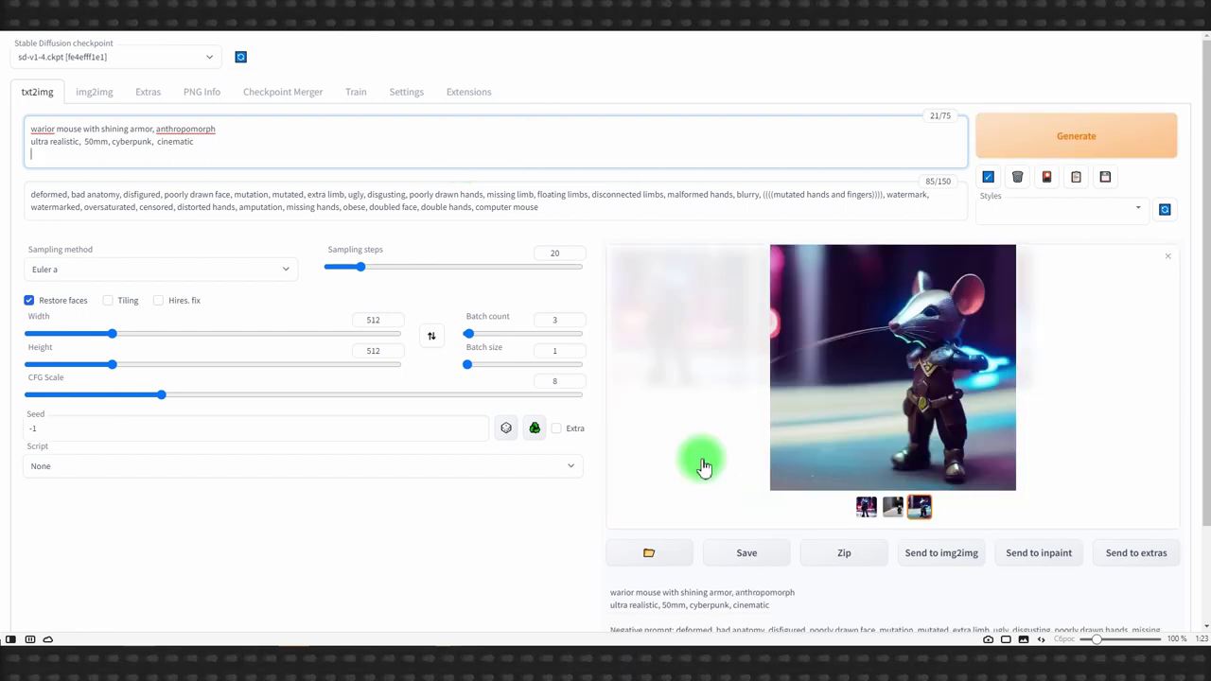
pyautogui.click(868, 509)
pyautogui.click(860, 402)
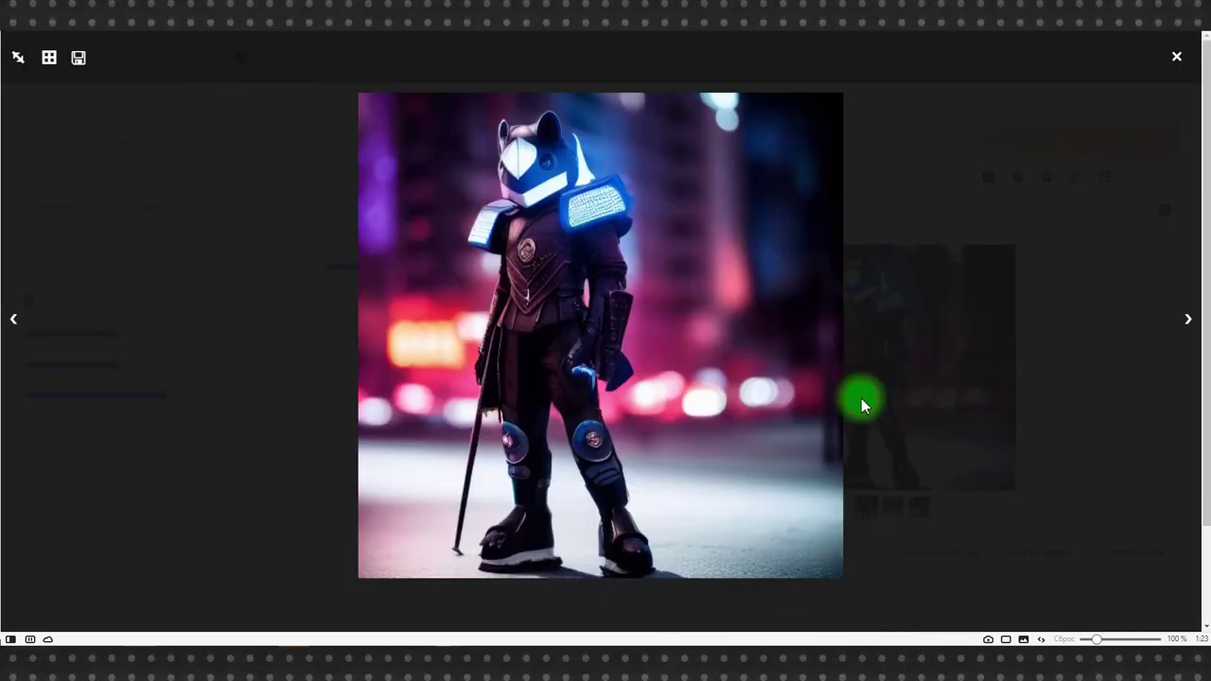